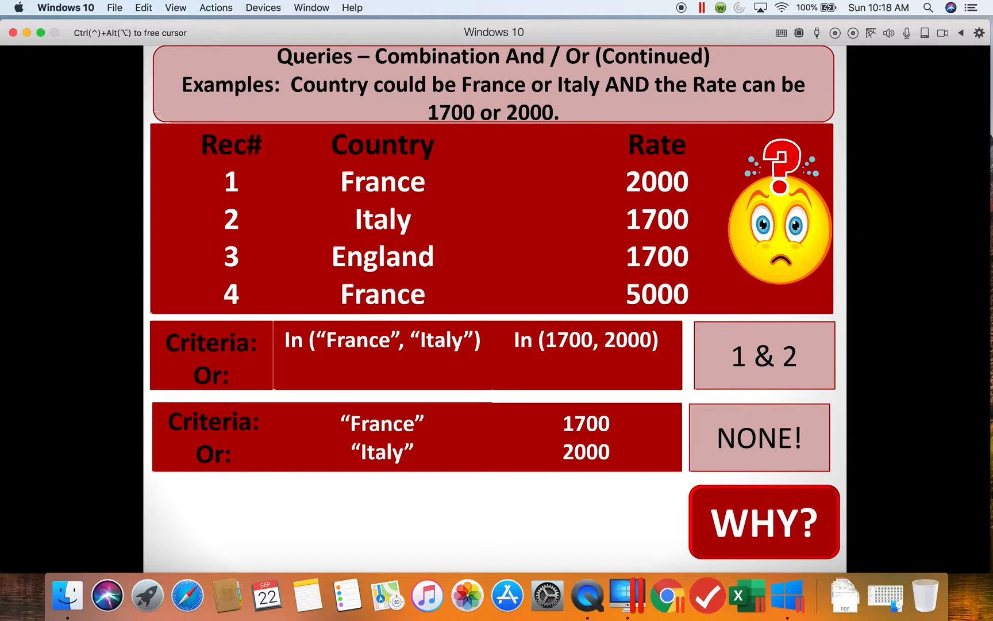
Advance the slide show through the "France at 1700 OR Italy at 2000" example, revealing each criteria result and the correct option
click(515, 524)
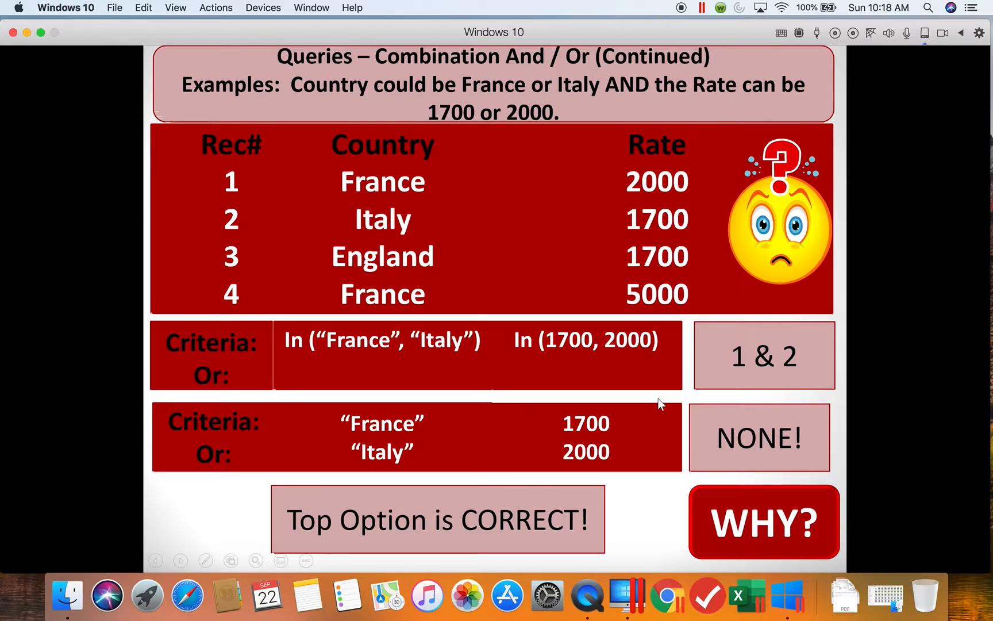
click(198, 508)
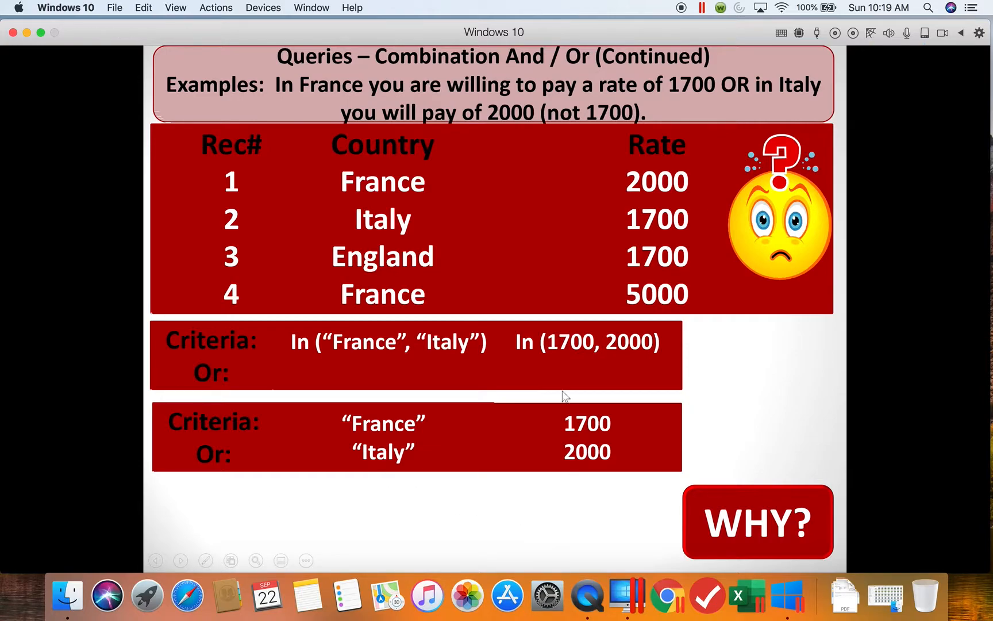
click(581, 514)
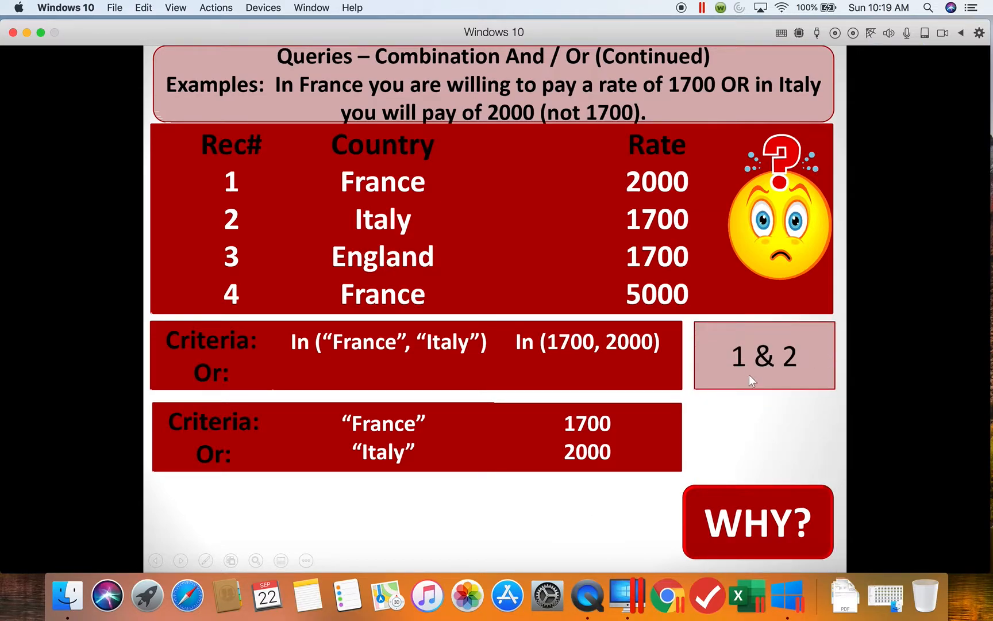
click(600, 514)
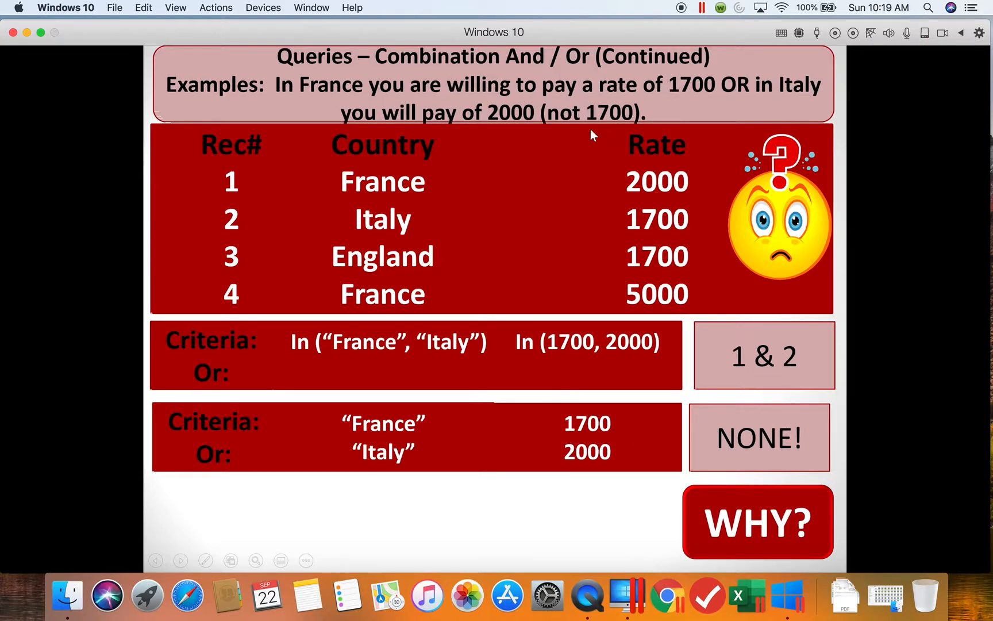
click(535, 488)
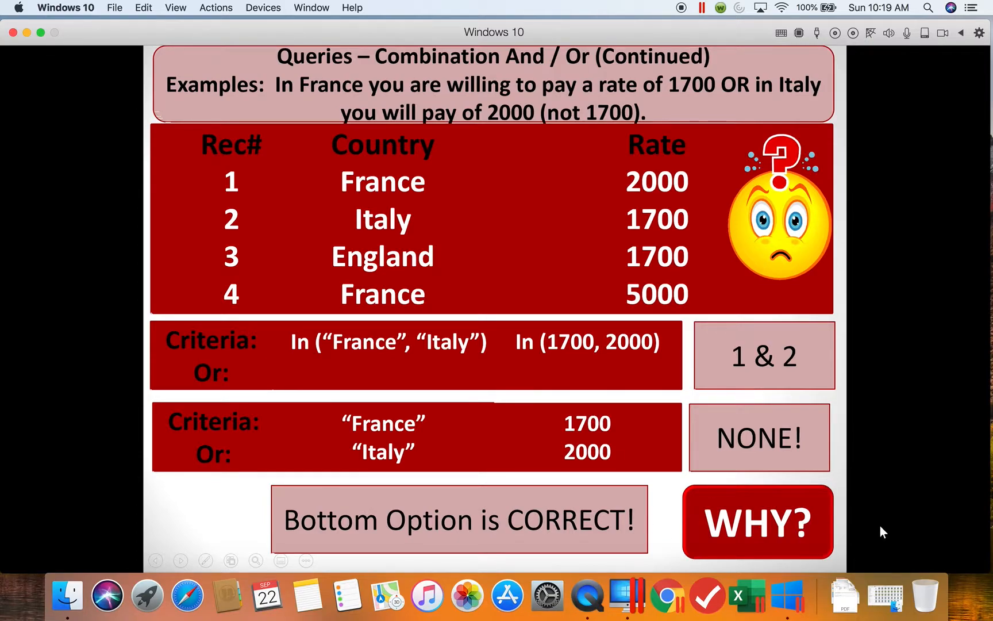
Advance through the "rate of 1700 OR France with a rate of 2000" example, revealing its results and answer, and exit the slide show
click(903, 532)
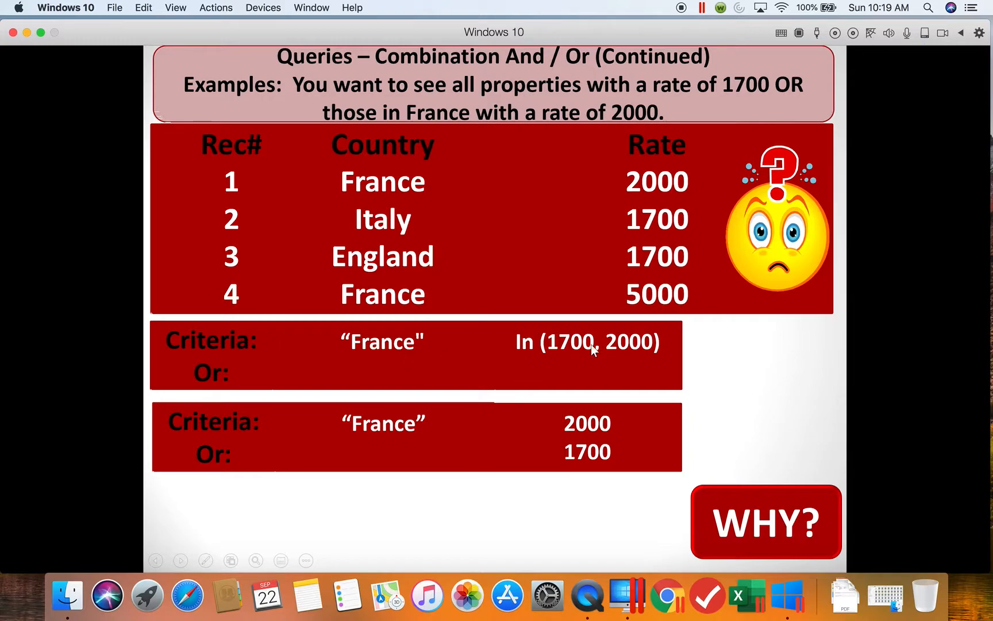
click(550, 528)
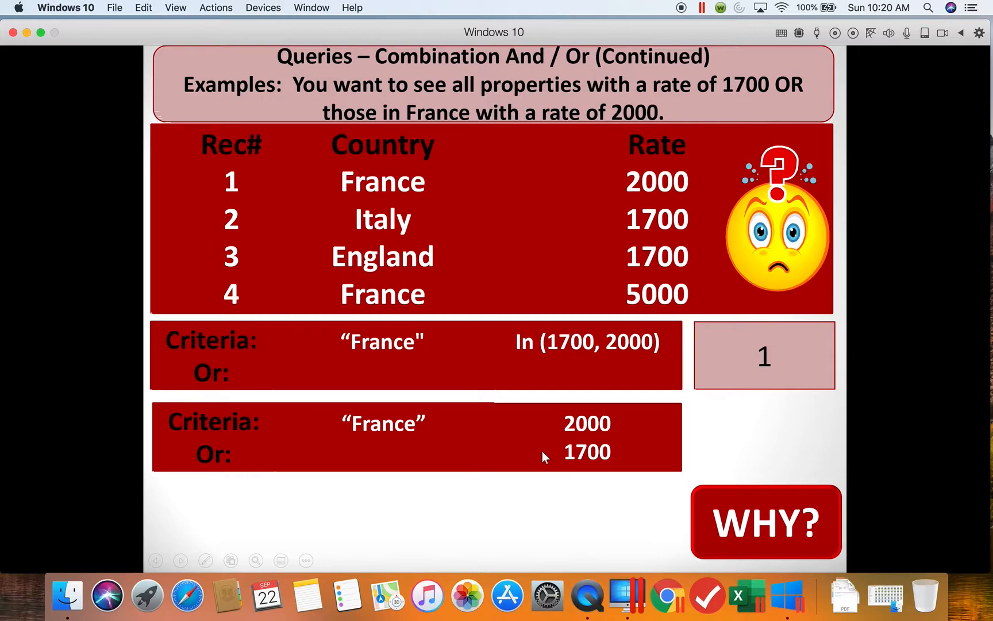
click(530, 522)
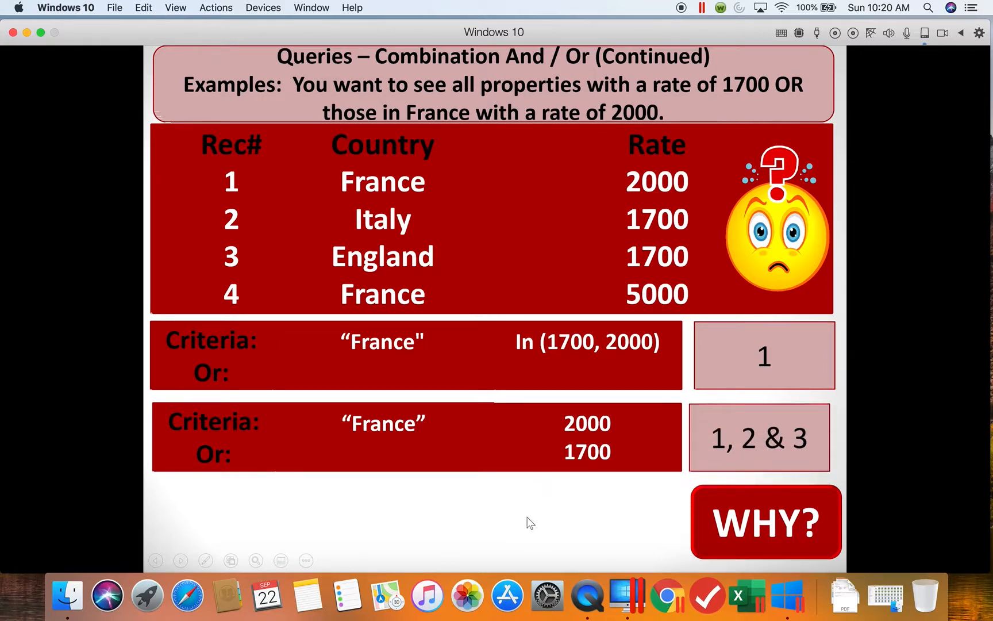
click(536, 525)
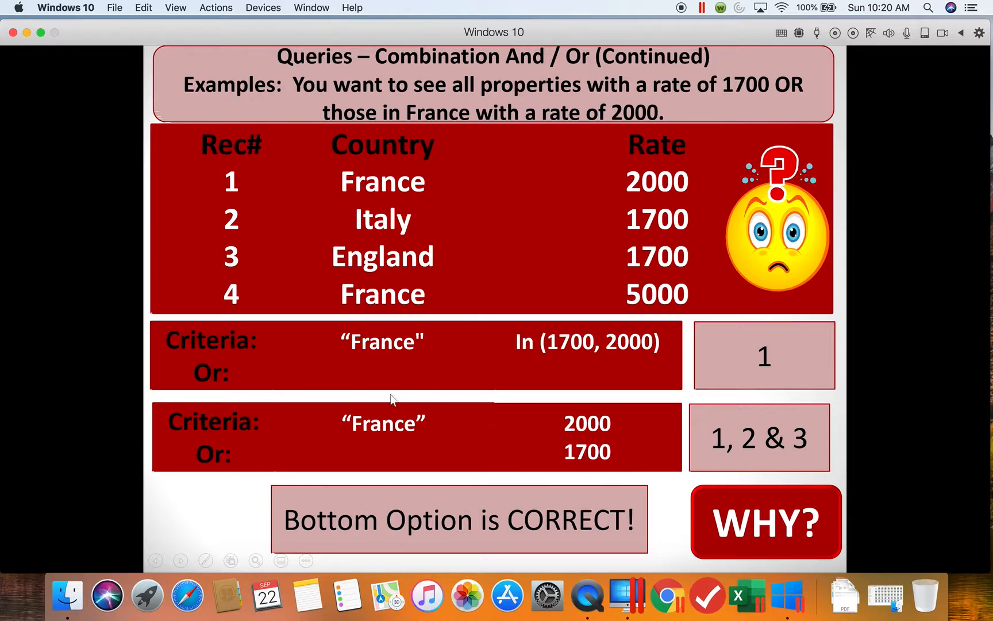
click(217, 521)
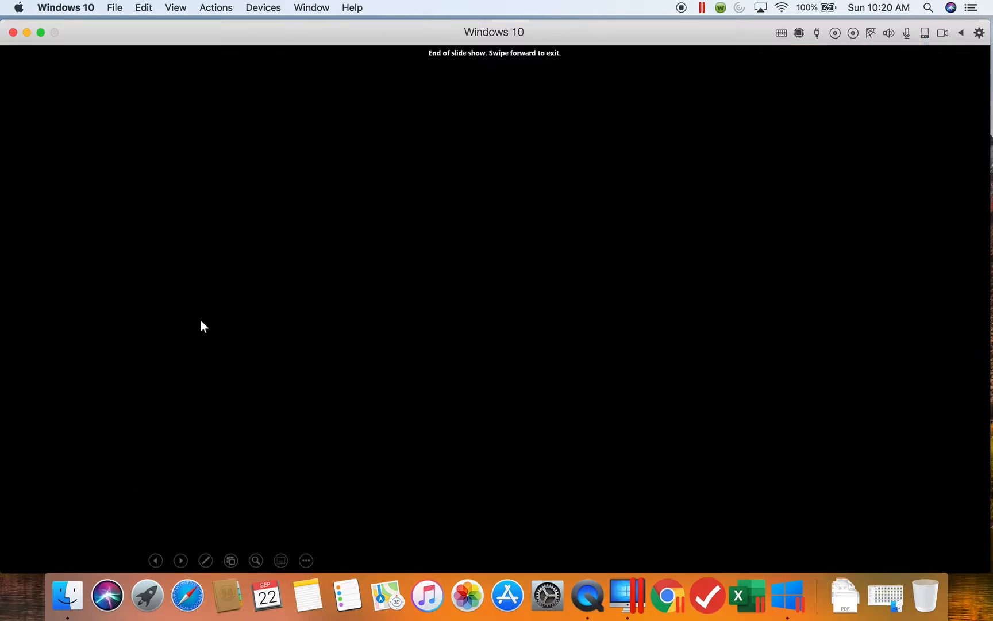
click(290, 372)
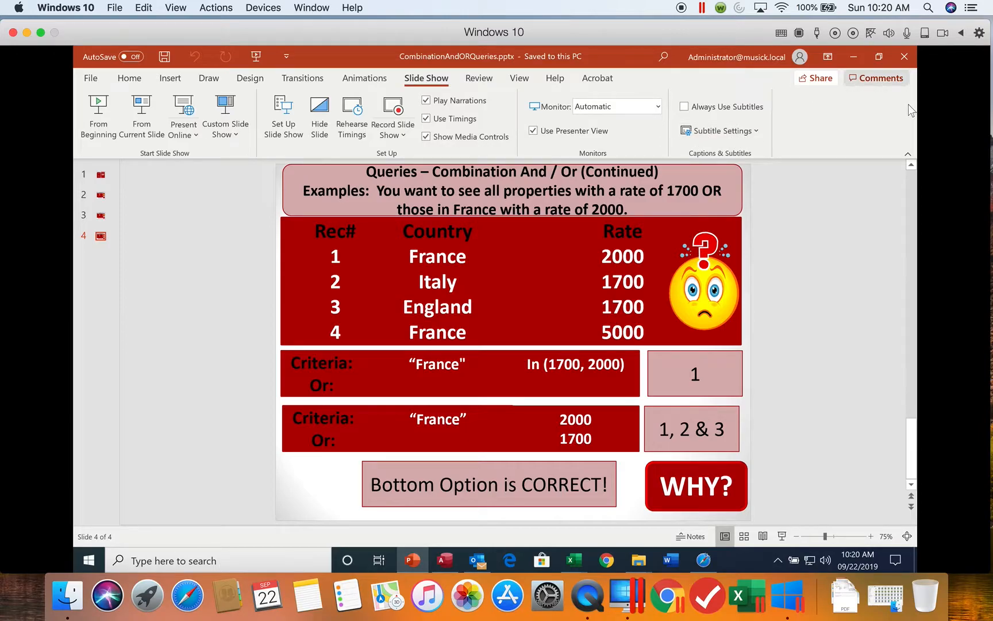
Switch to the Access Video Headers.xlsx workbook in Excel and open the M5Addl1 Examples sheet
click(447, 561)
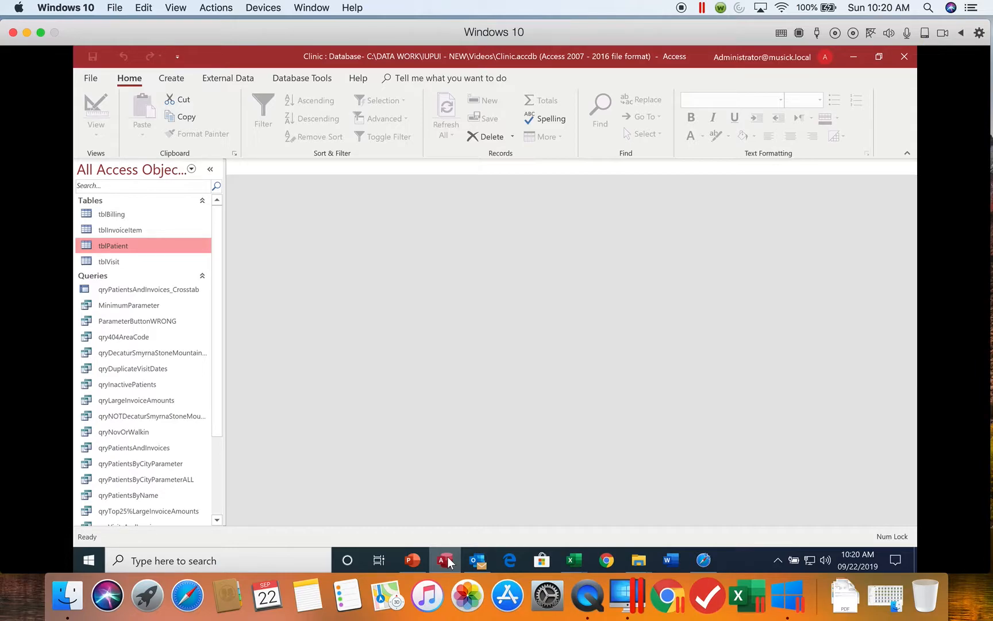
click(570, 562)
click(611, 503)
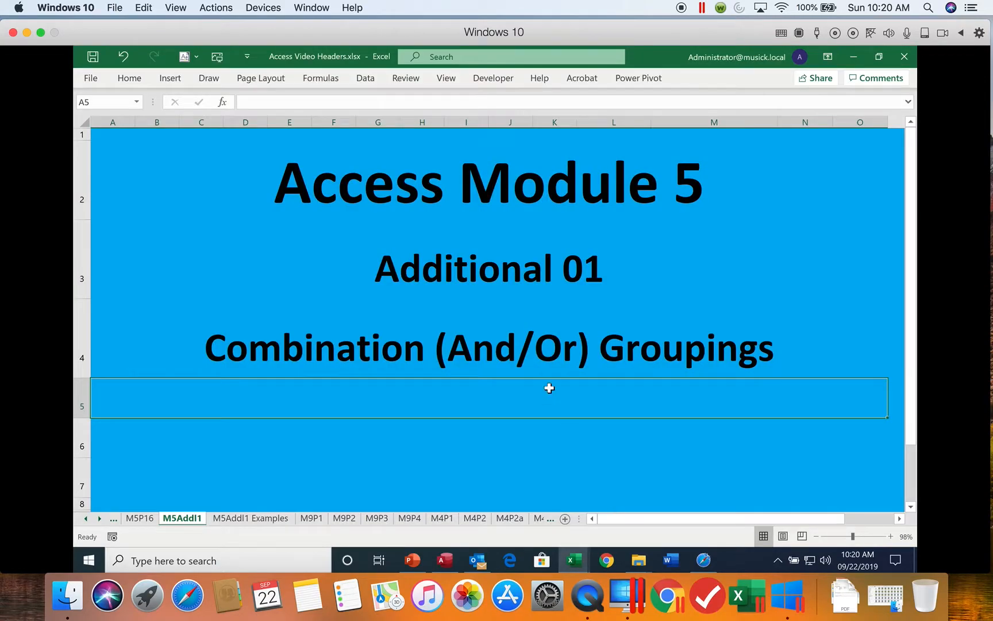
click(260, 518)
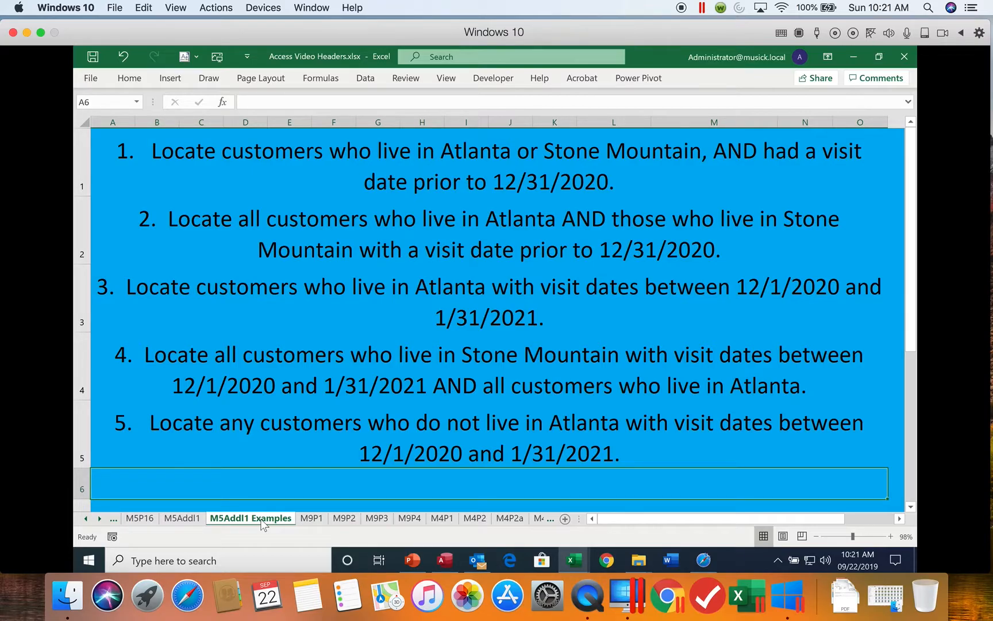
Replace the word "customers" with "patients" in examples 1 and 2, in cells A1 and A2
click(235, 153)
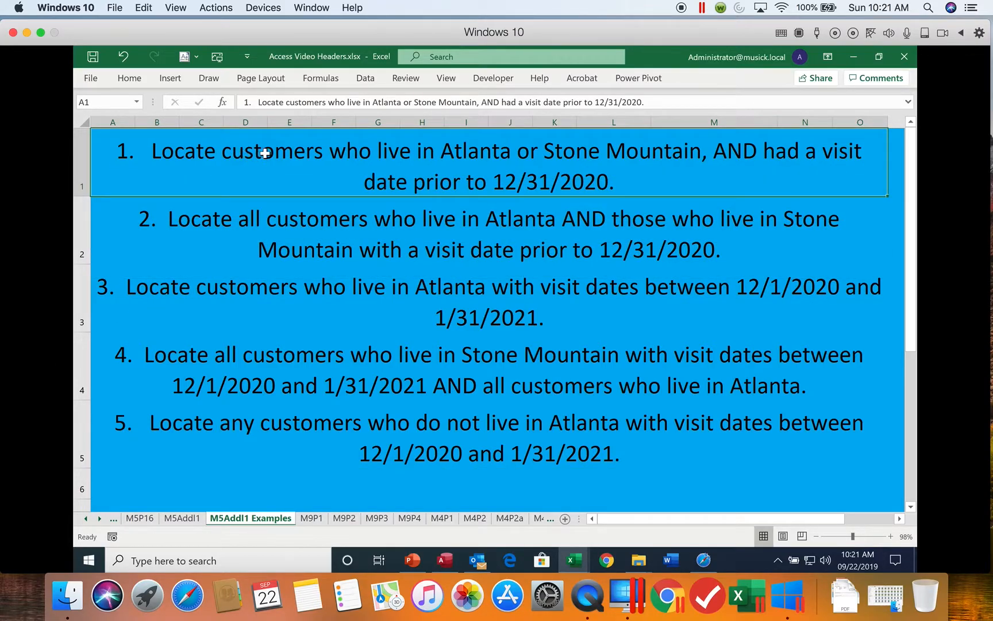
drag(286, 102, 326, 103)
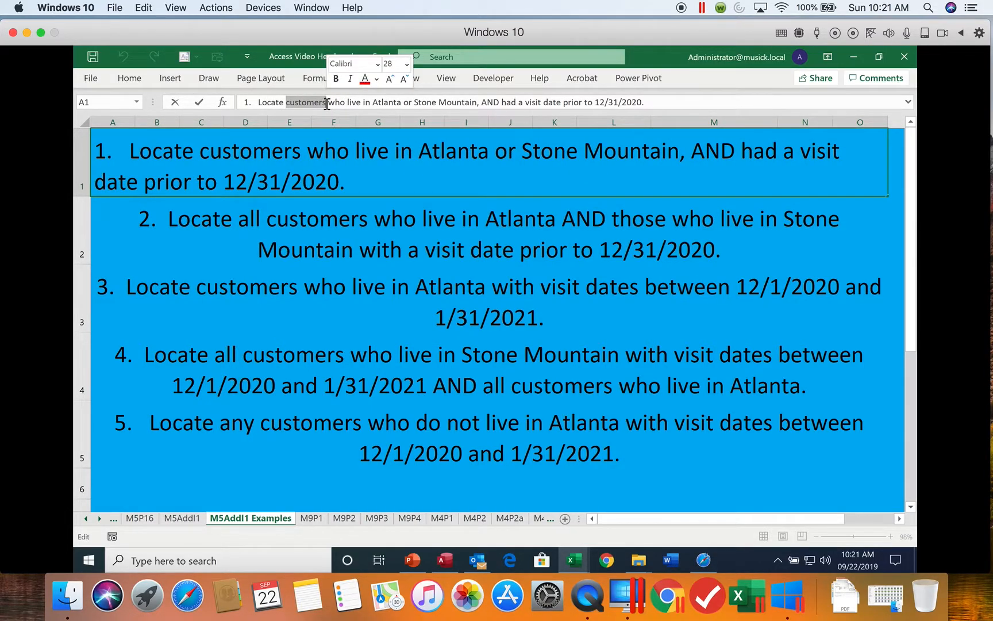
text(patients)
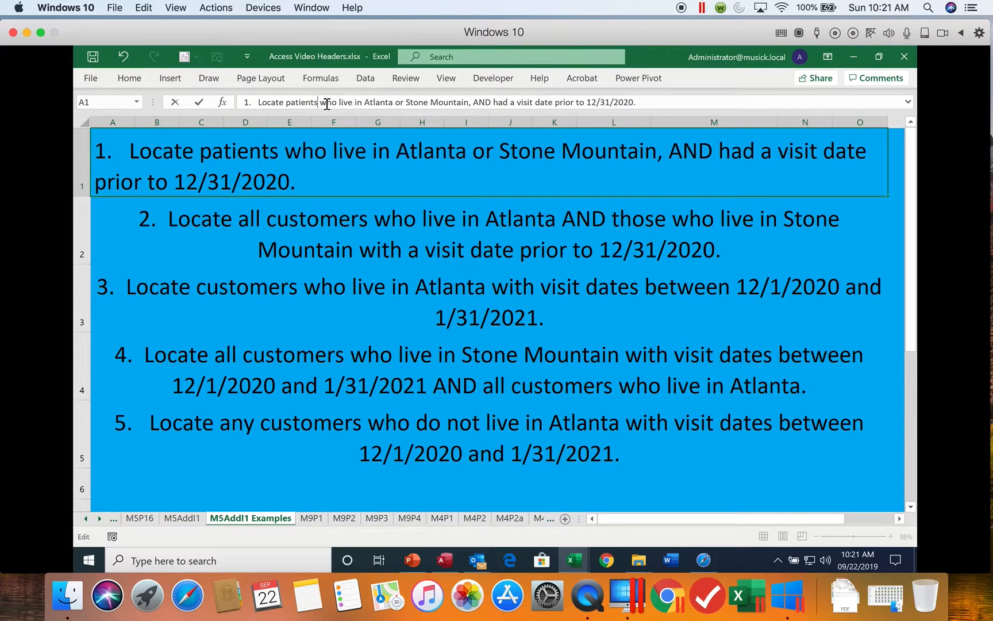
click(300, 219)
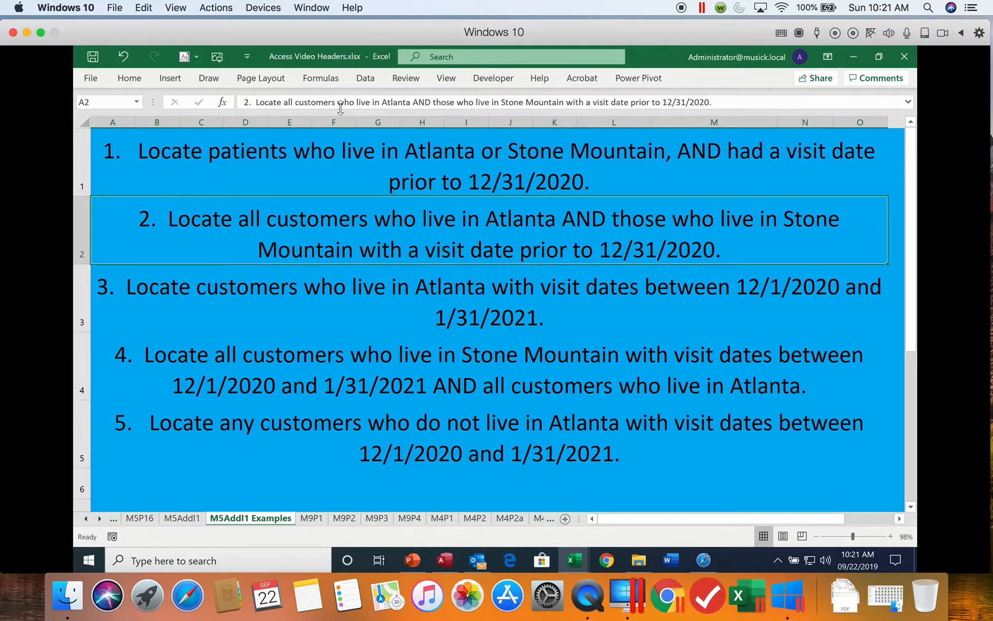
drag(295, 104, 335, 106)
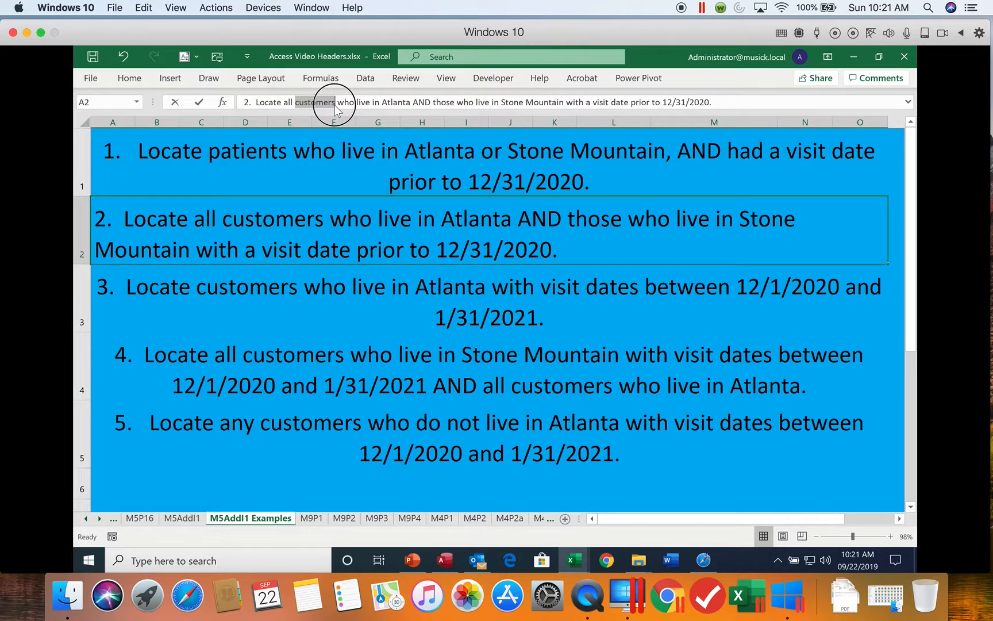
text(patients)
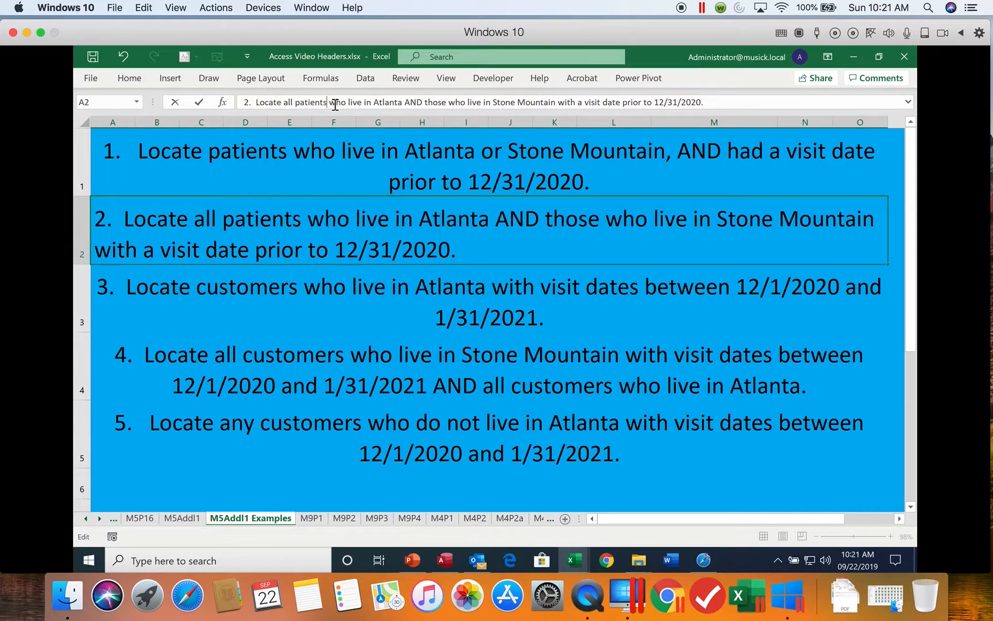
key(Return)
Replace "customers" with "patients" in example 3 and the first "customers" in example 4, in cells A3 and A4
click(318, 102)
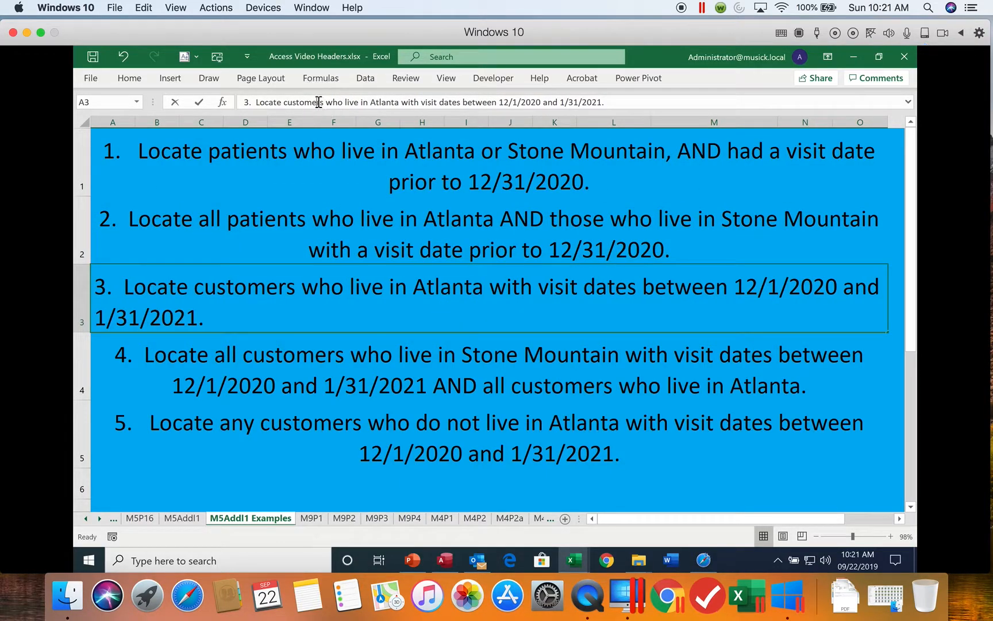
double_click(319, 103)
text(patients)
key(Return)
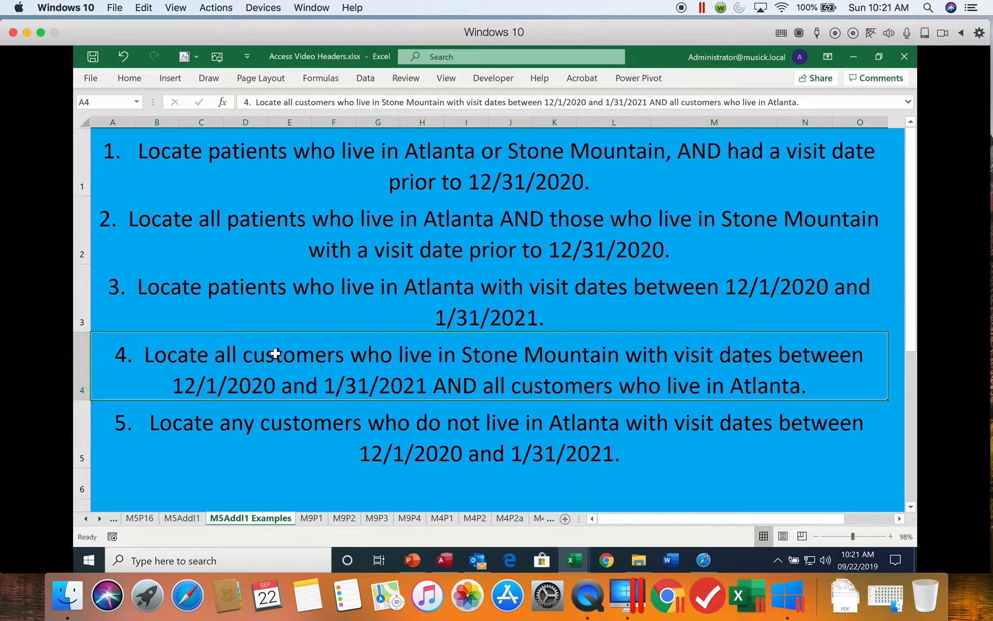
click(312, 102)
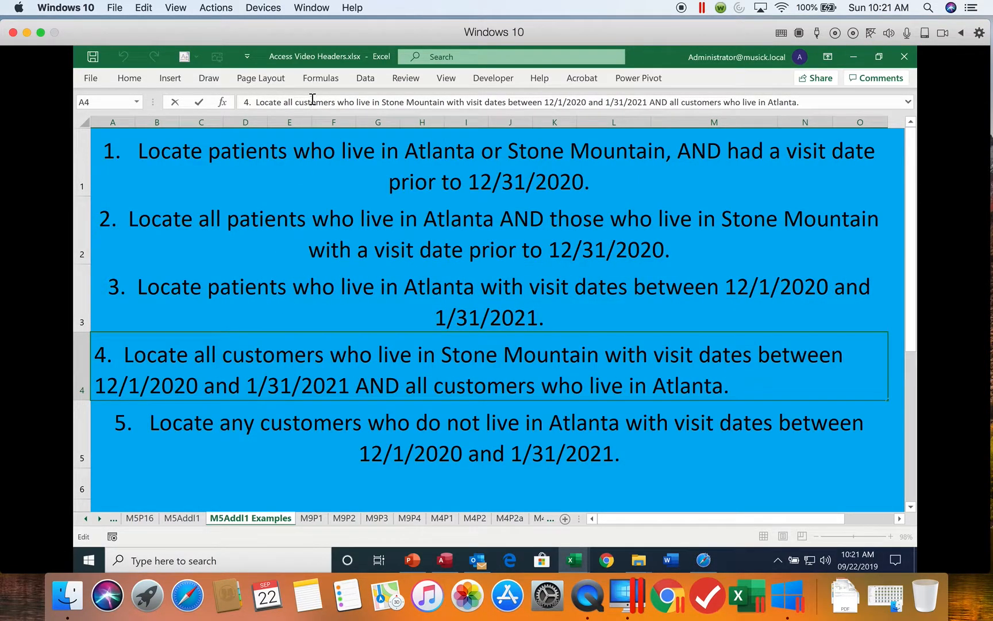
double_click(266, 357)
text(patients)
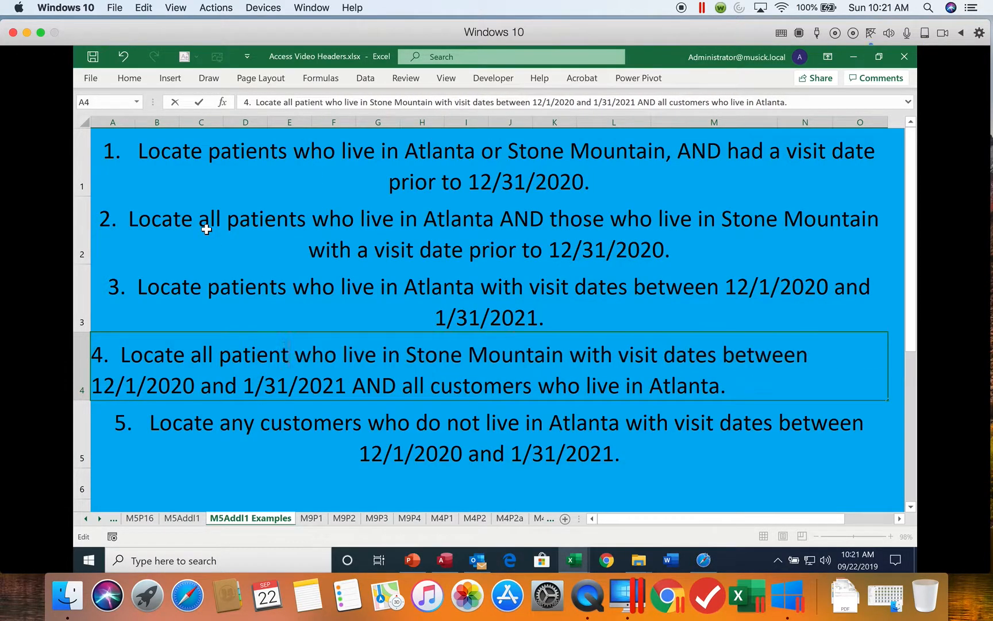
key(Return)
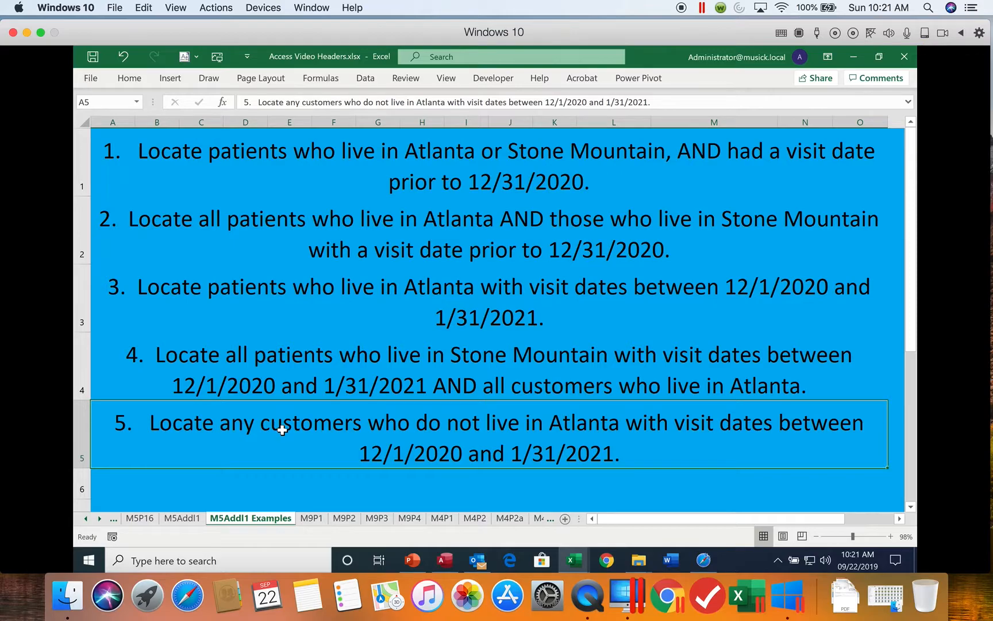
Replace "customers" with "Patients" in example 5 in cell A5, and select example 1 in cell A1
double_click(316, 102)
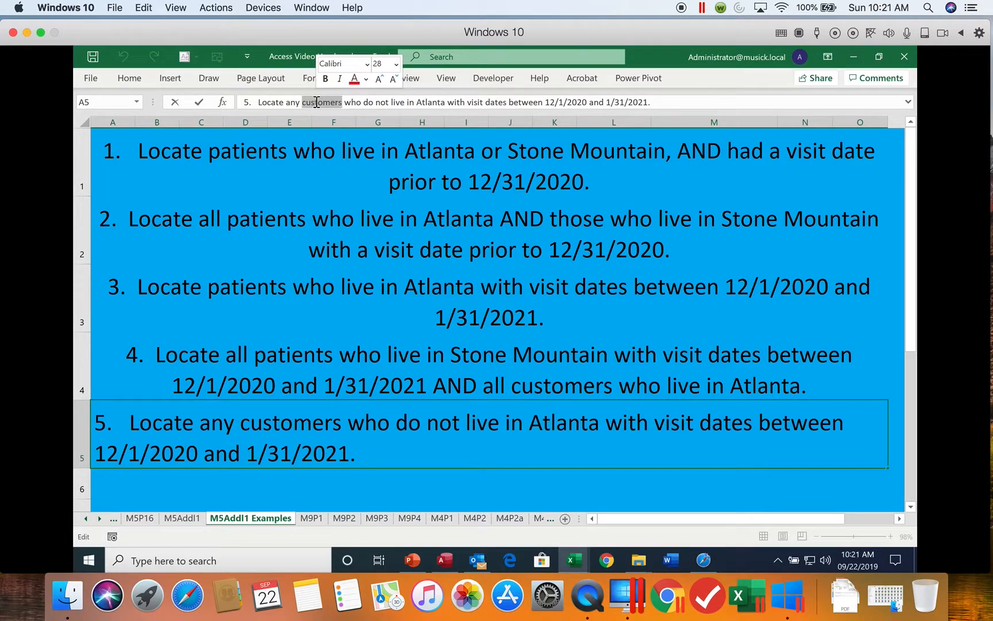
text(Patients)
key(Return)
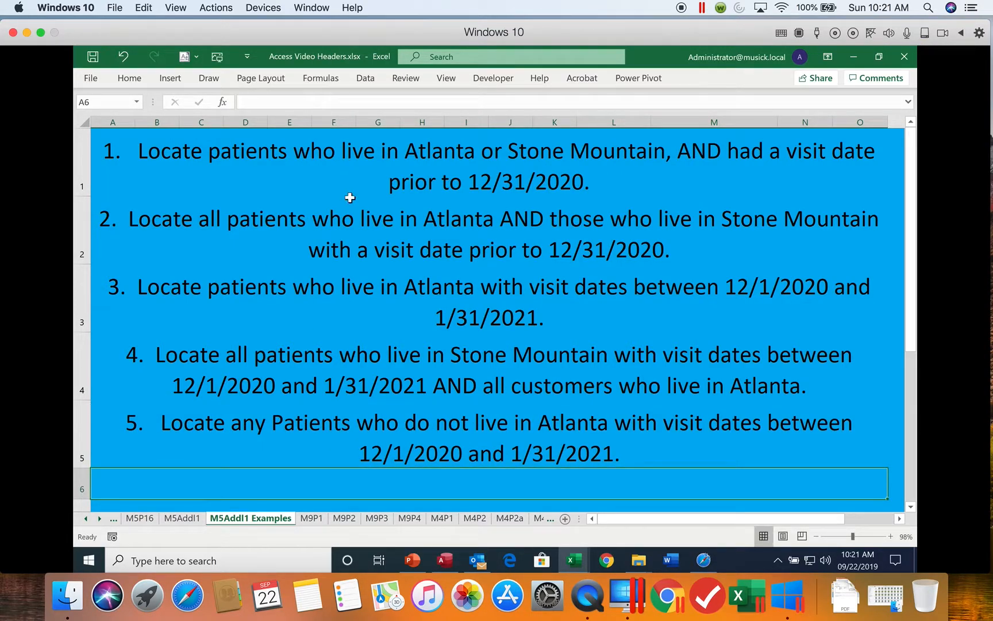
click(322, 172)
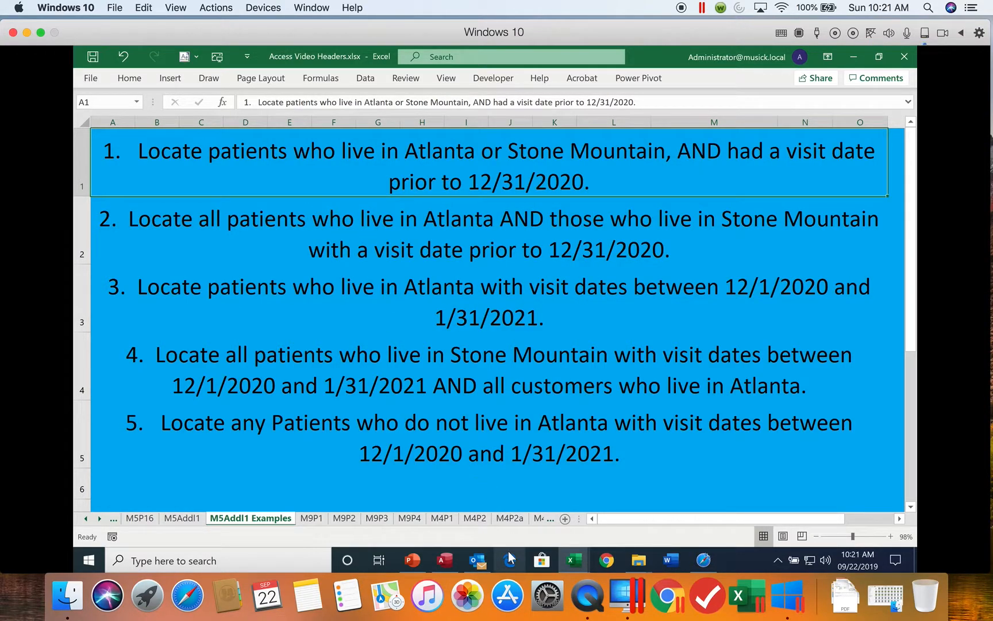
Switch to the Clinic database in Access and create a new query in design view with the tblPatient and tblVisit tables
click(447, 559)
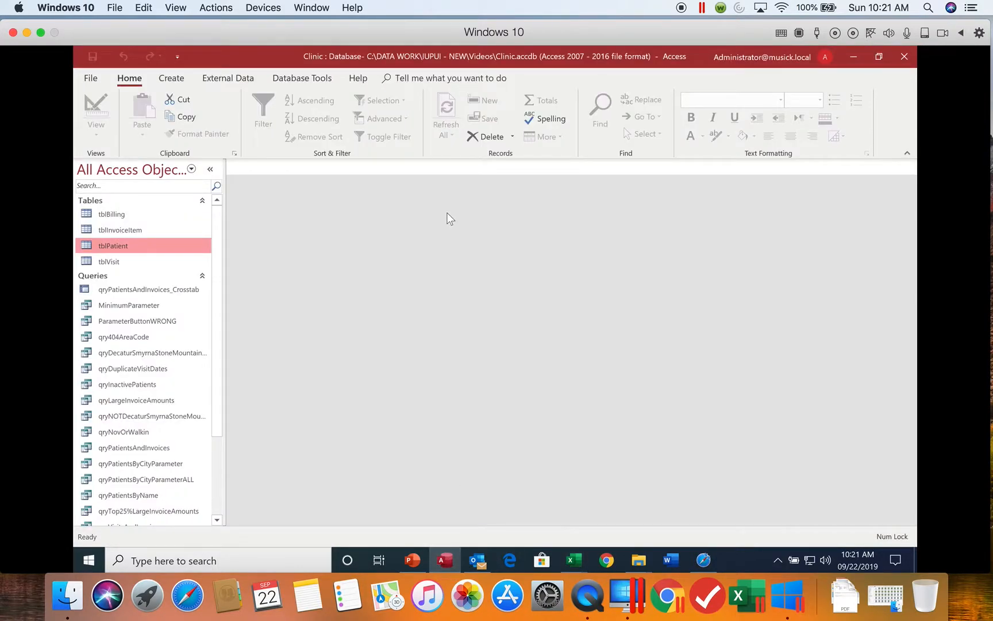
click(180, 77)
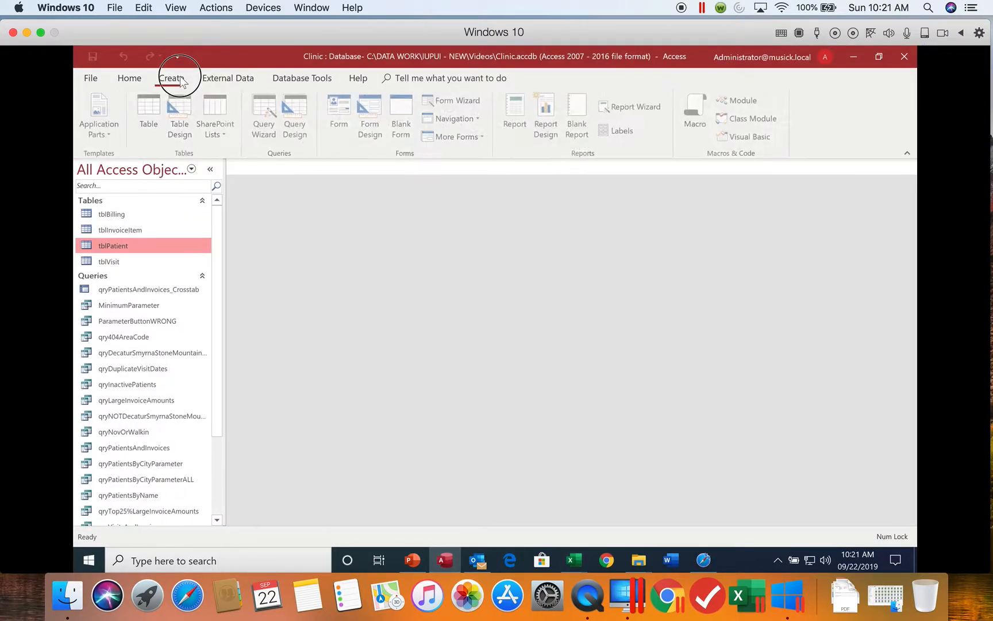
click(295, 129)
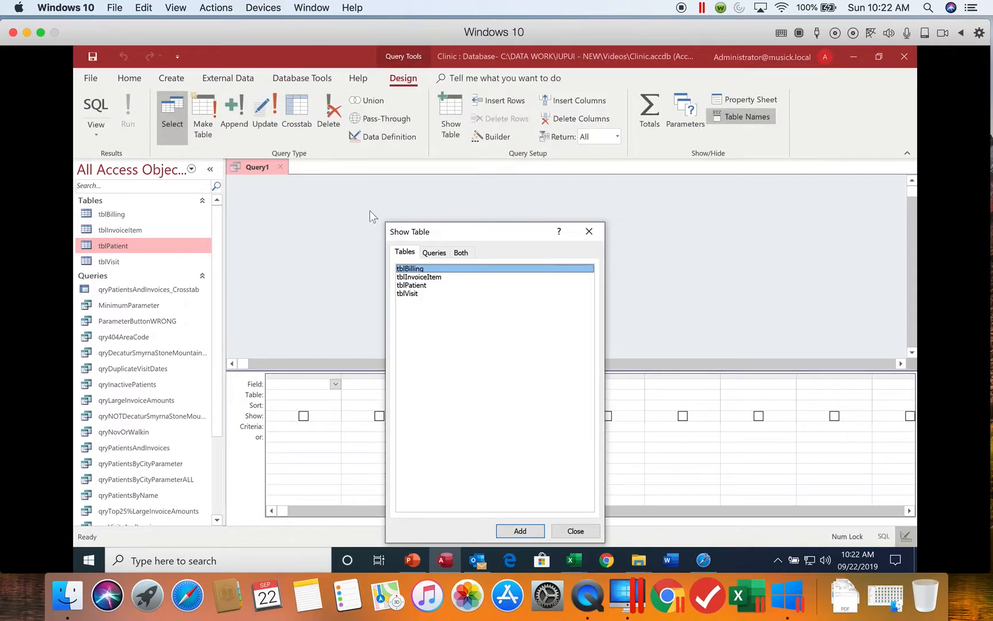
double_click(424, 284)
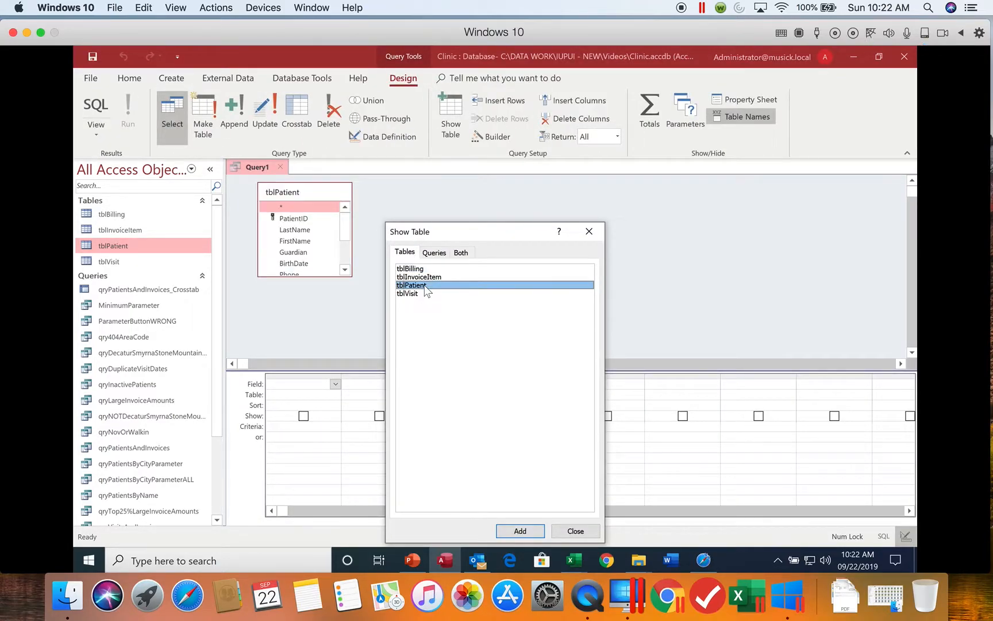
click(418, 294)
double_click(418, 295)
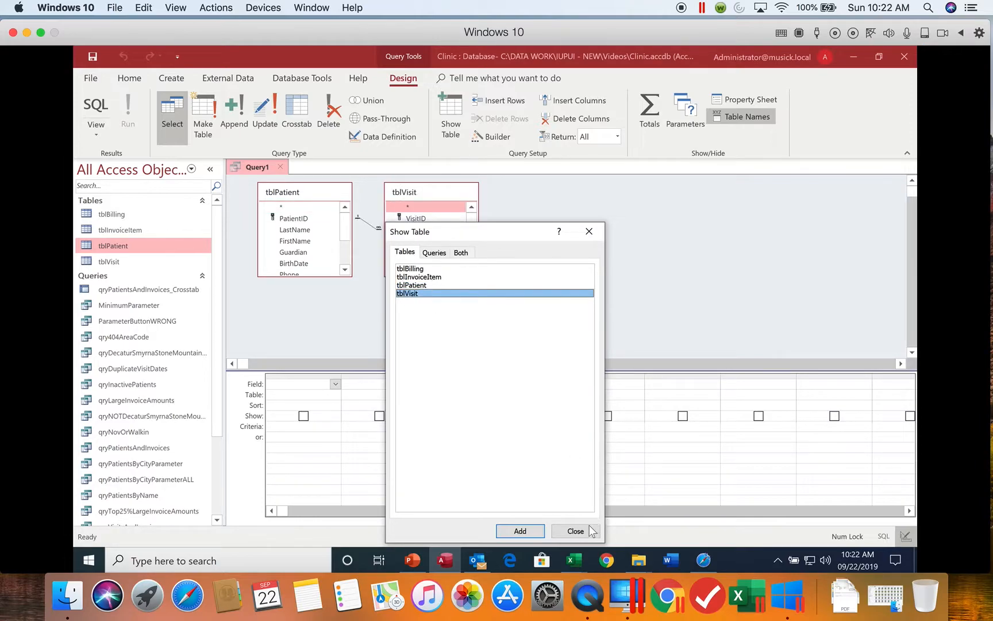
click(576, 530)
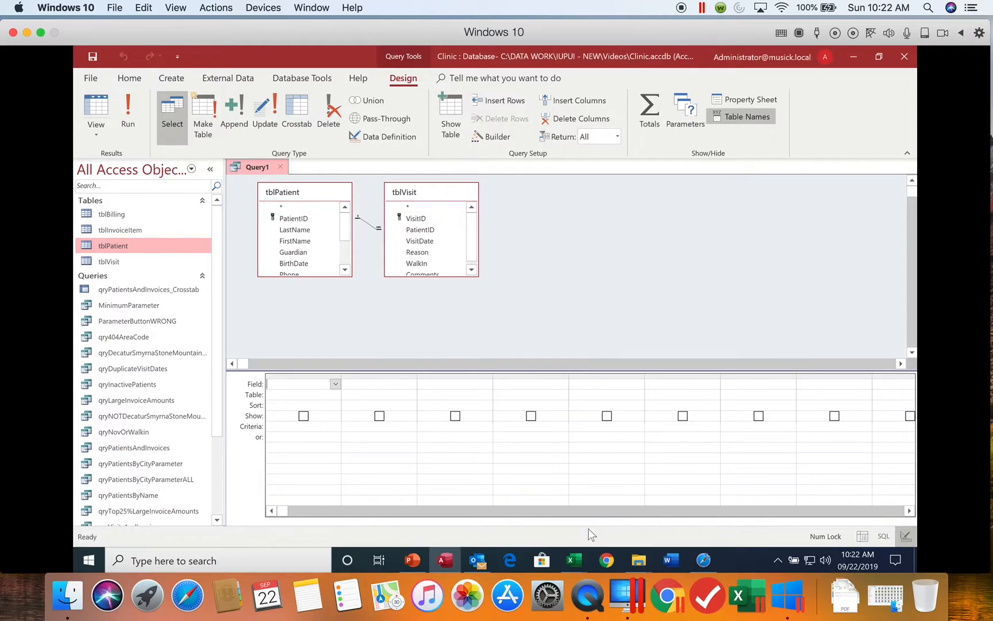
click(464, 273)
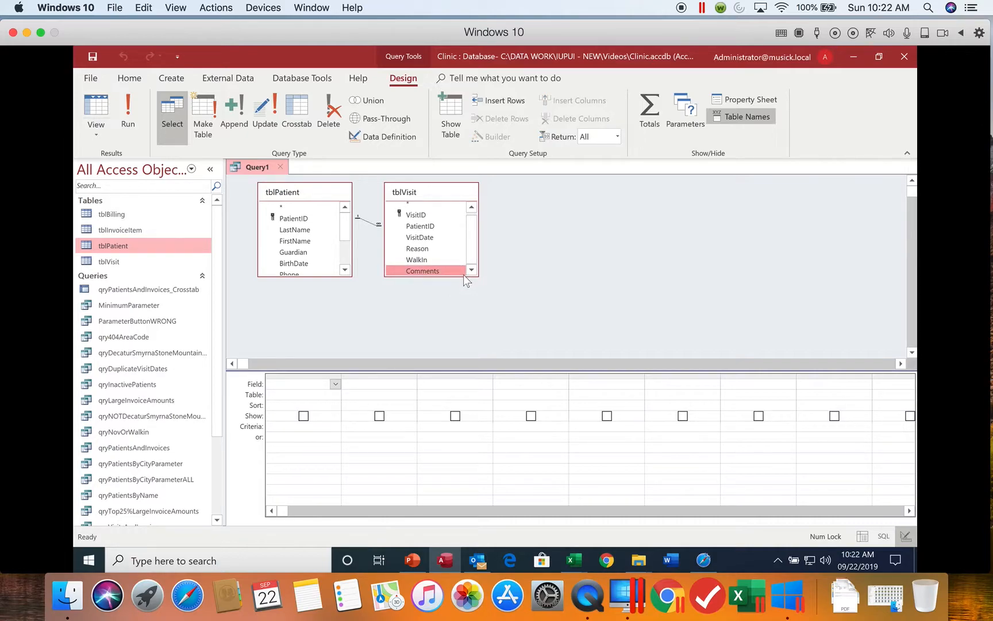
Enlarge the tblVisit and tblPatient field lists in the query design so that all their fields fit
drag(462, 277, 459, 295)
click(461, 276)
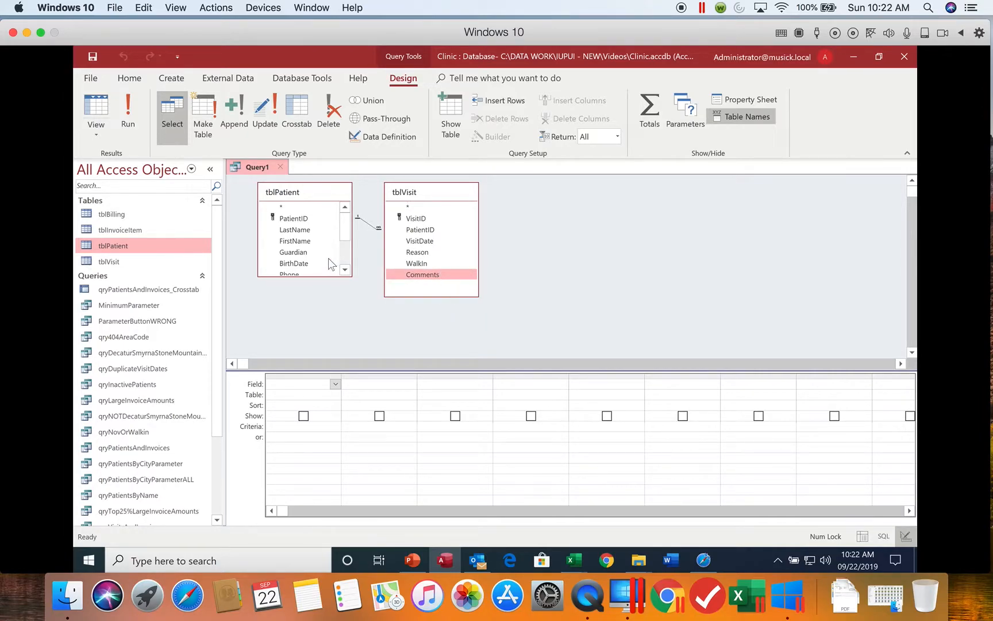
click(323, 276)
drag(323, 276, 323, 339)
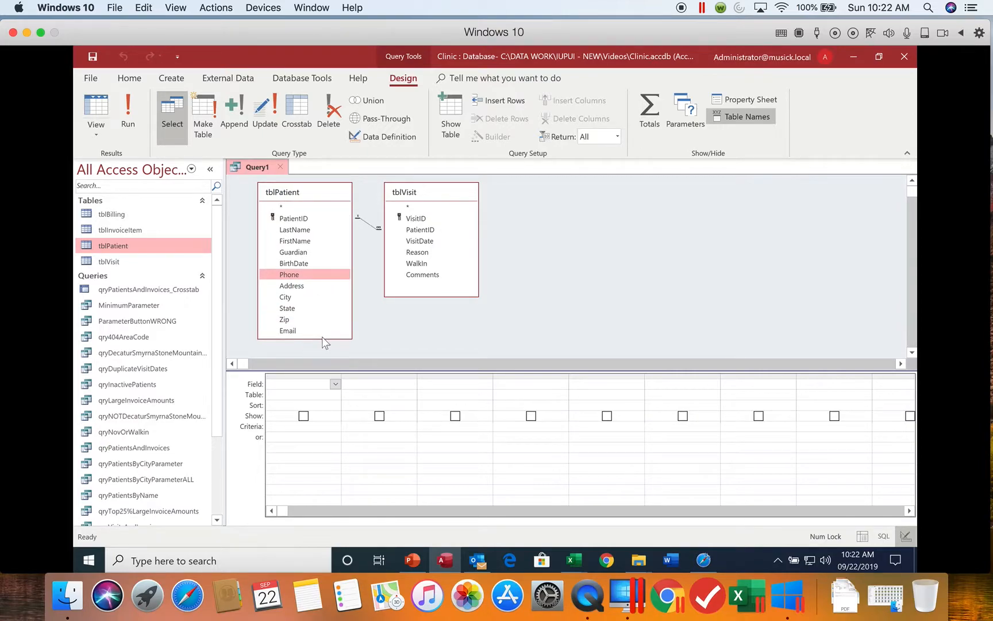
Add PatientID, LastName, FirstName and City from tblPatient and VisitDate from tblVisit to the query grid
double_click(313, 220)
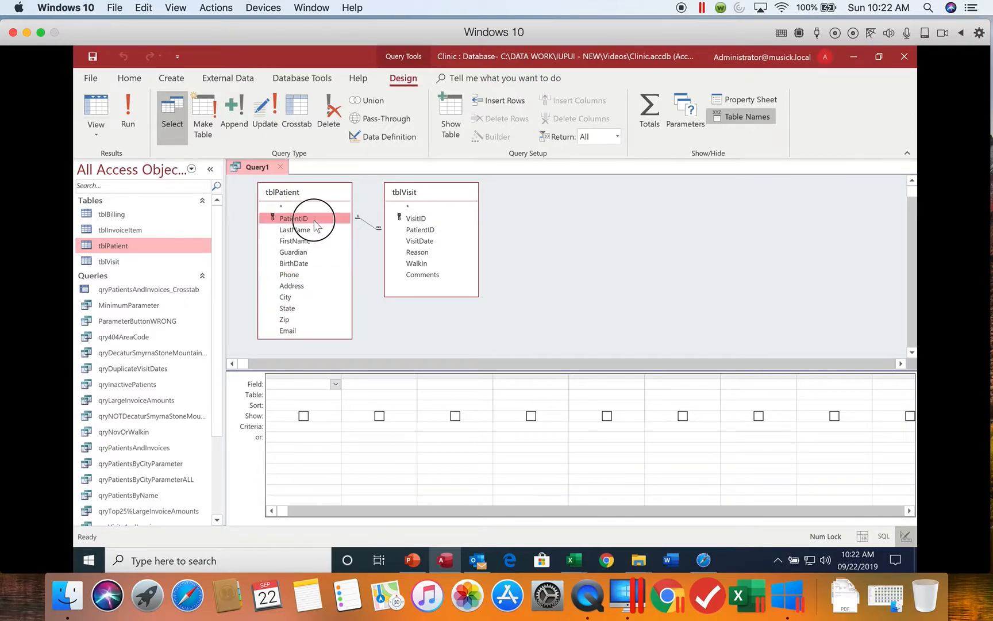
double_click(315, 230)
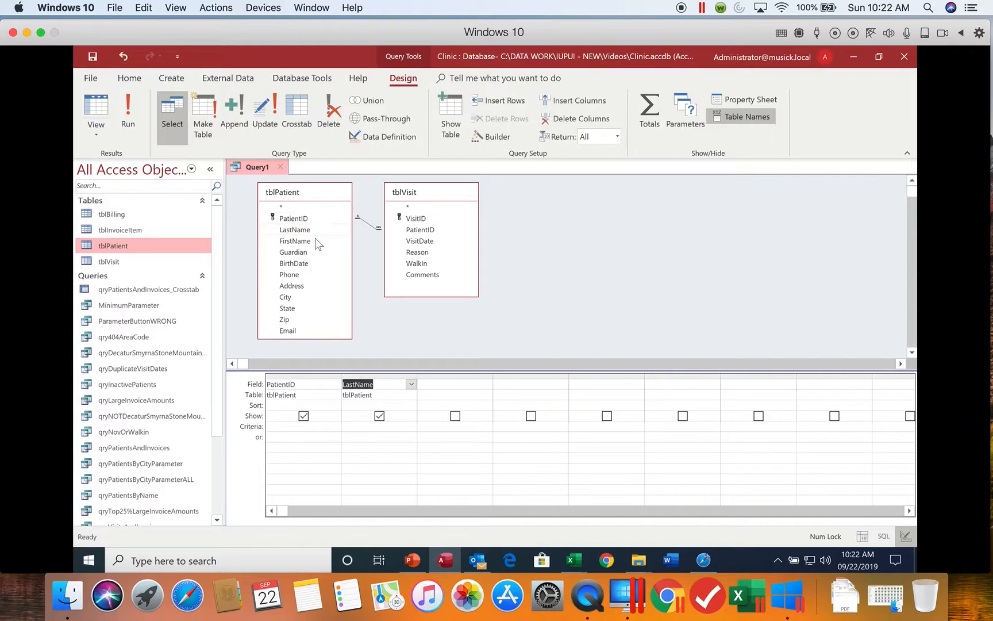
double_click(315, 242)
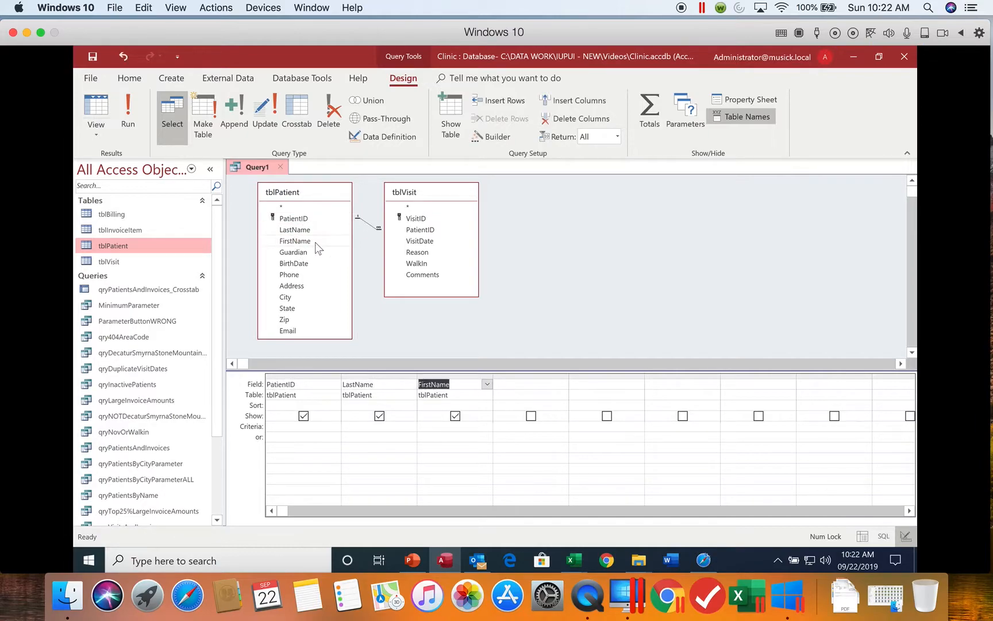
double_click(314, 298)
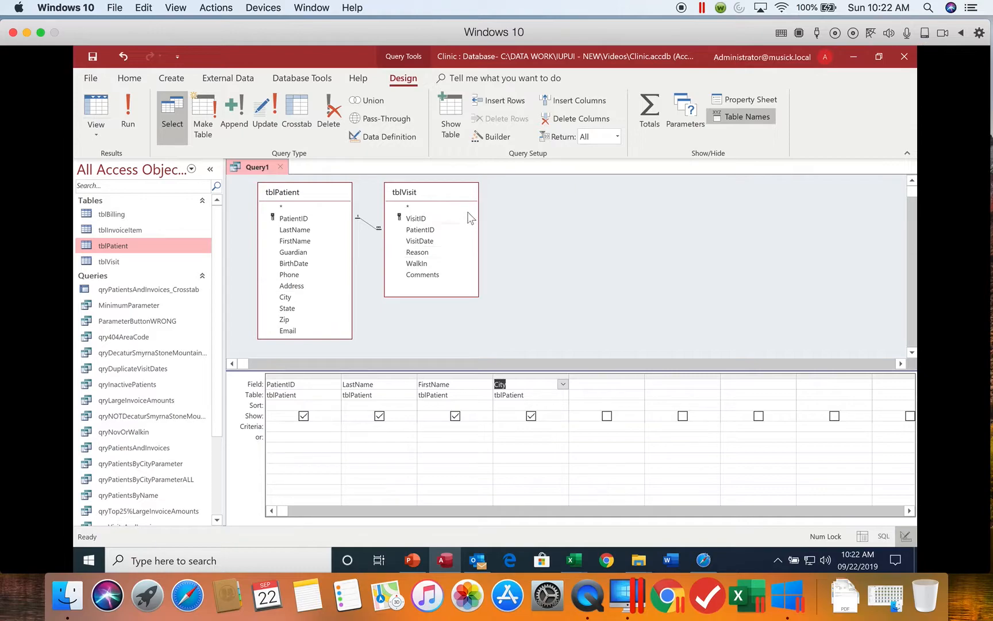
double_click(450, 244)
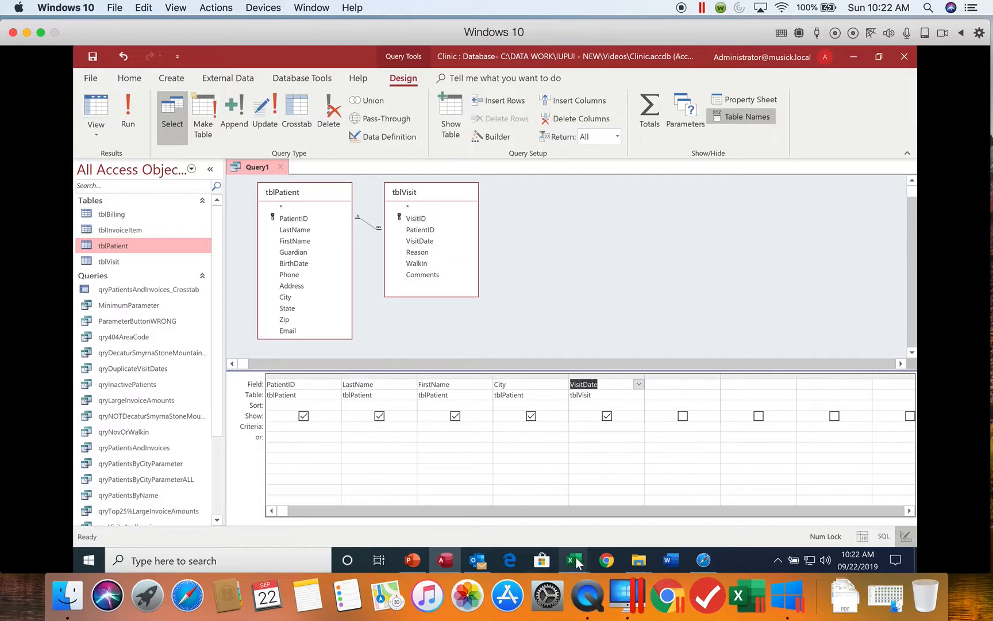
Check example 1 in Excel, return to Access, set the City criterion to In ("Atlanta","Stone Mountain") and widen the City column to fit
mouse_move(576, 558)
click(656, 499)
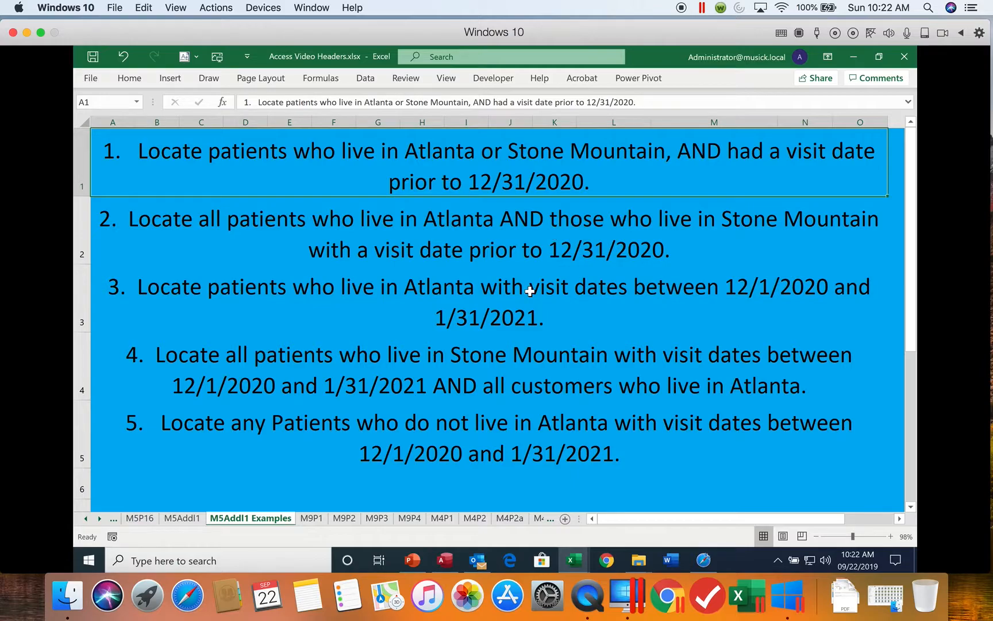
click(443, 567)
click(500, 426)
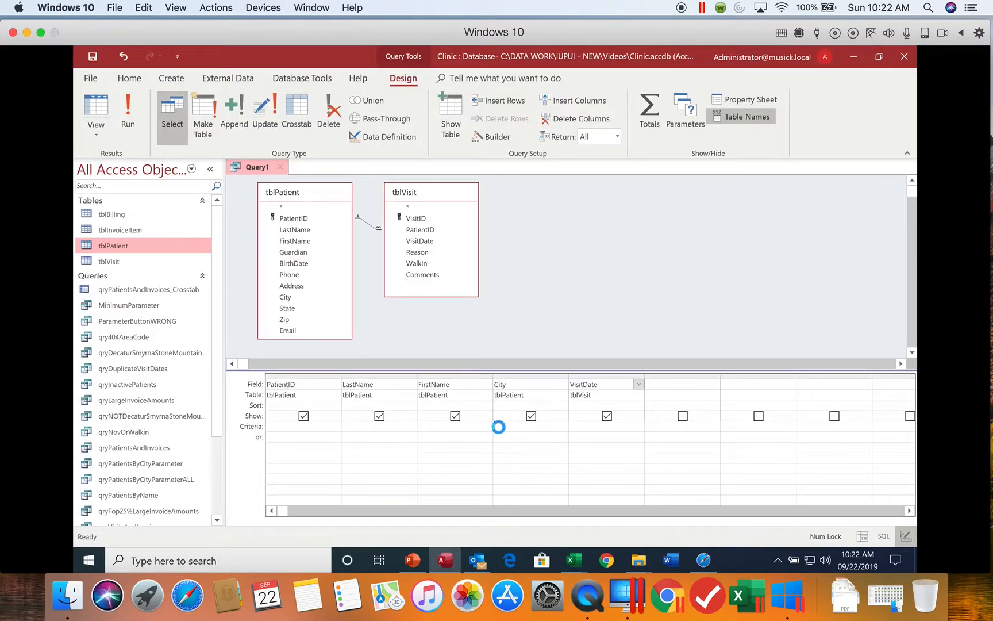
text(In("Alt)
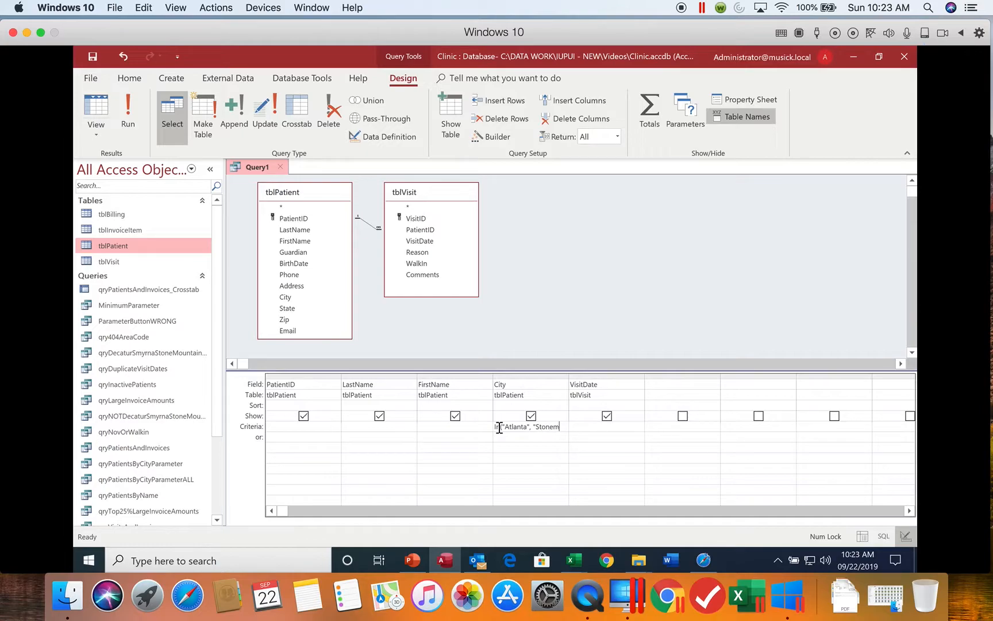
text(ountain")
click(646, 443)
drag(570, 378, 595, 378)
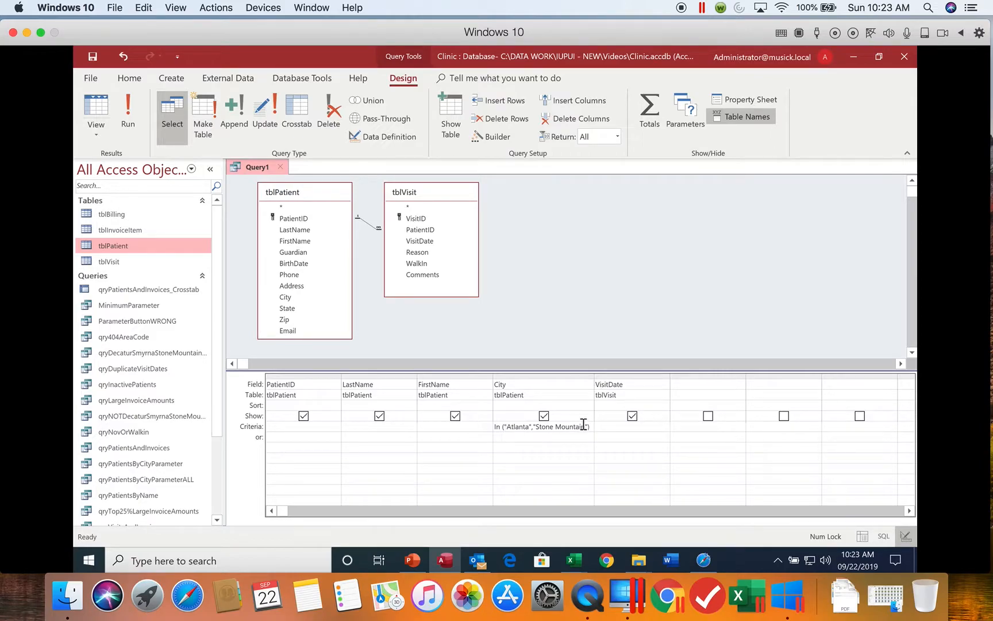
Set the VisitDate criterion to <#12/31/2020# on the same row as the City criterion and run the query
click(608, 426)
key(Tab)
click(128, 118)
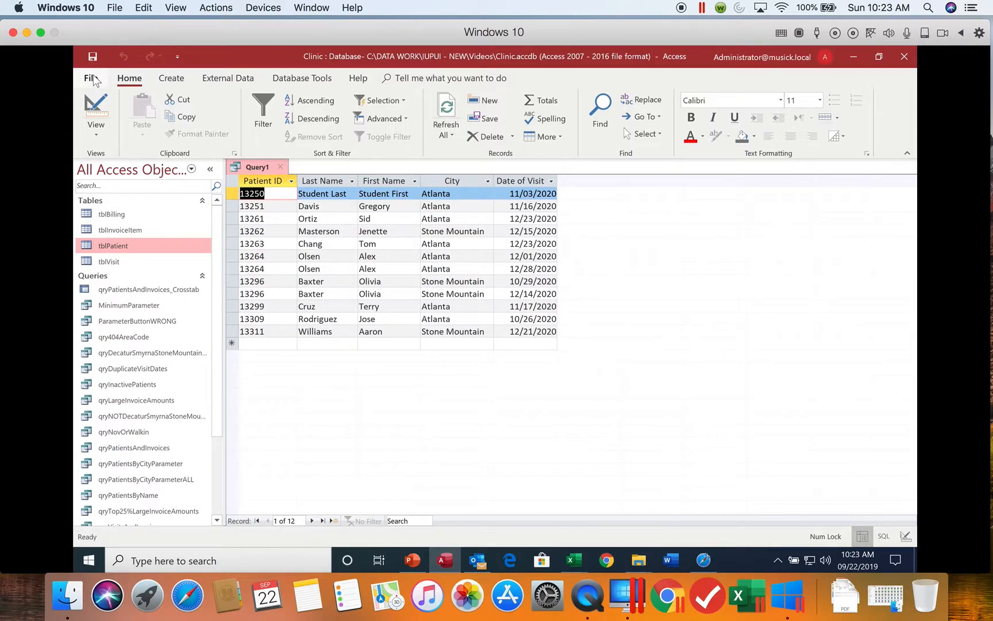
Save the query as Additional01 and close it
click(92, 56)
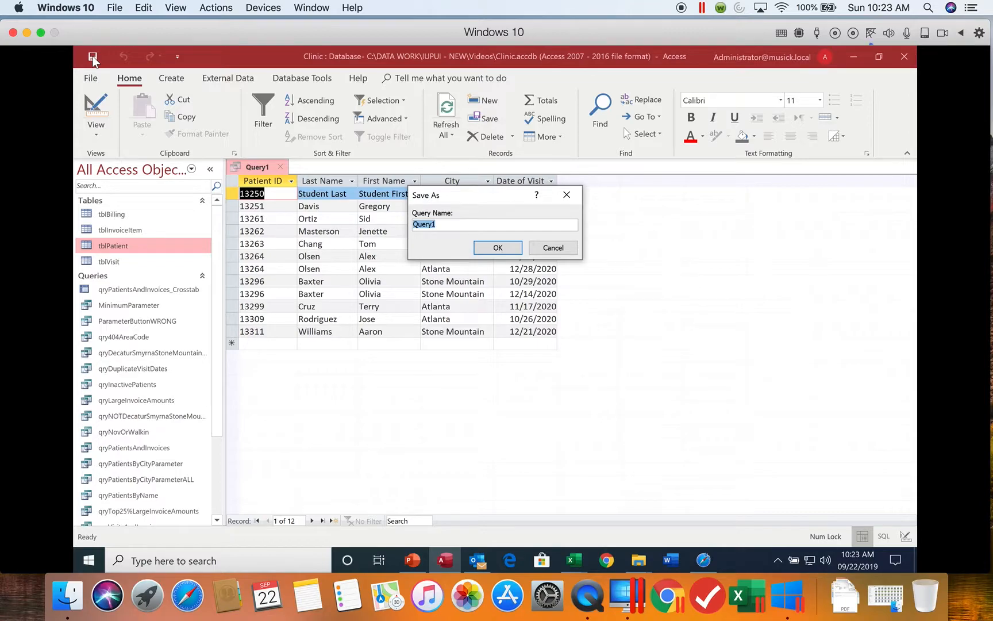
text(Additional01)
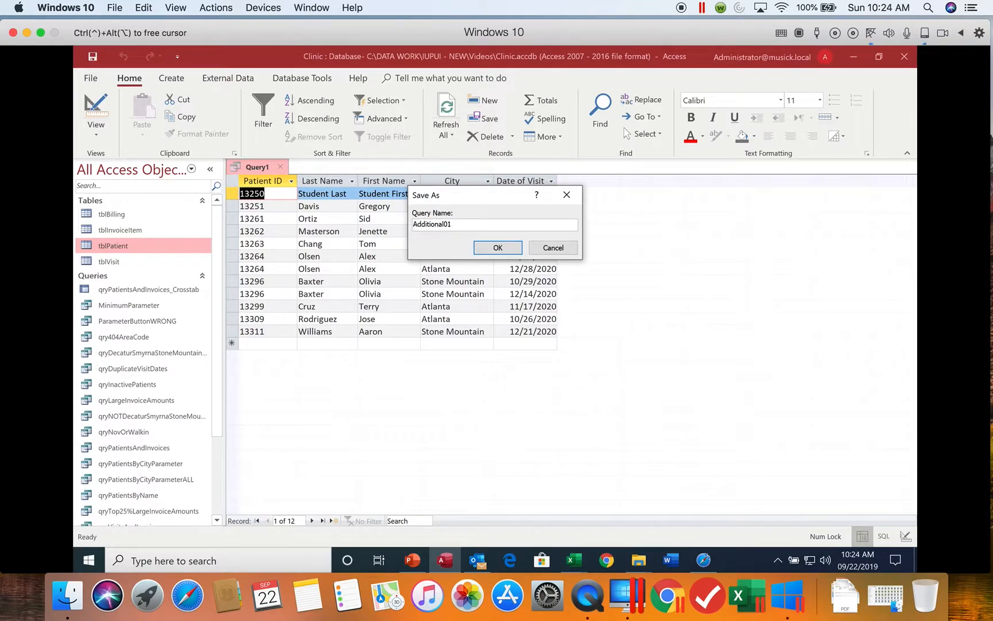
key(Return)
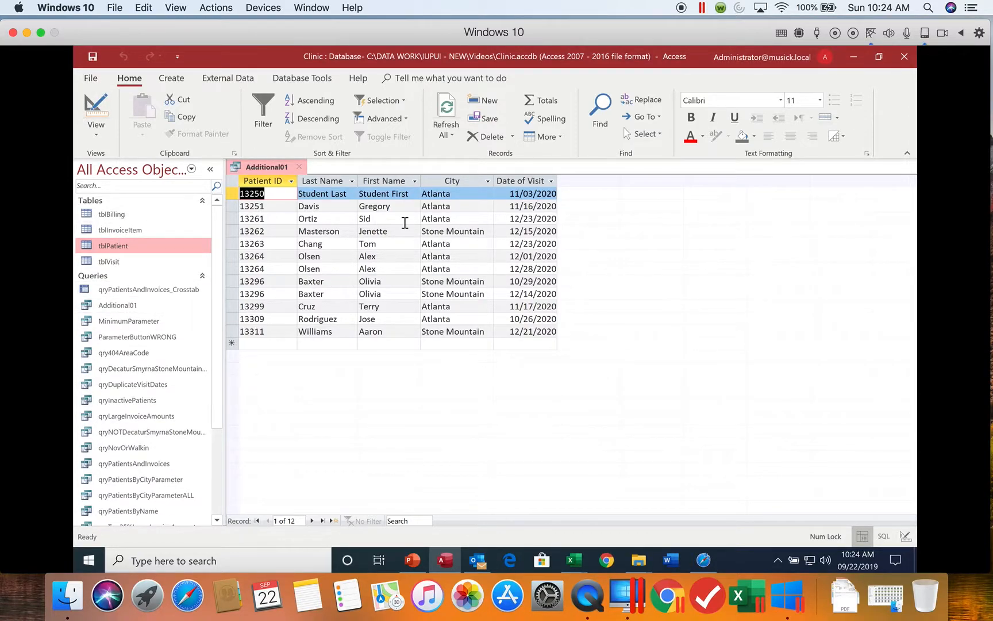
click(299, 167)
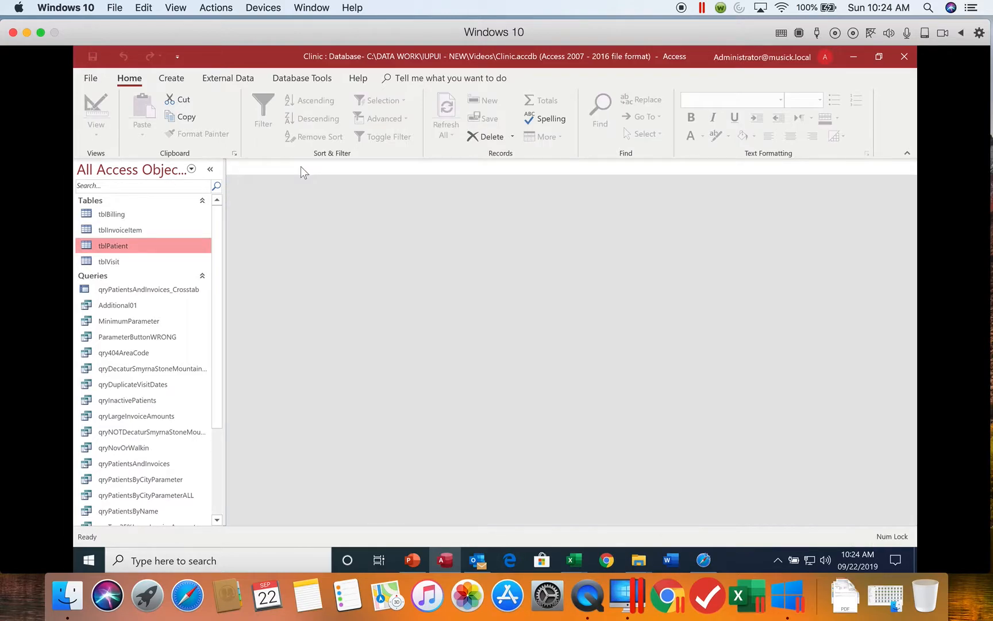
Copy the Additional01 query and paste it as a new query named Additional02
right_click(127, 310)
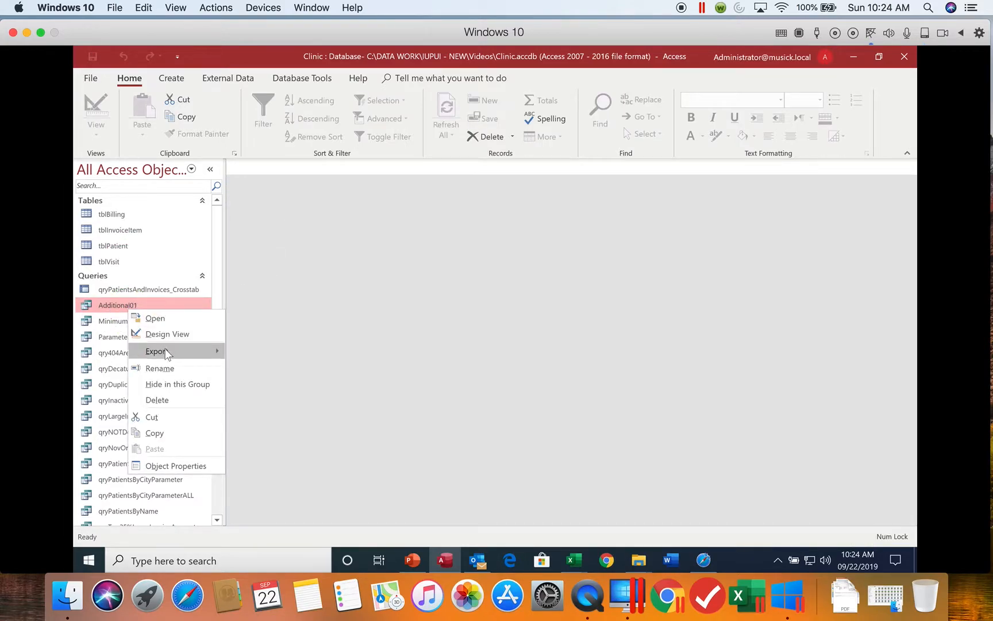
click(164, 433)
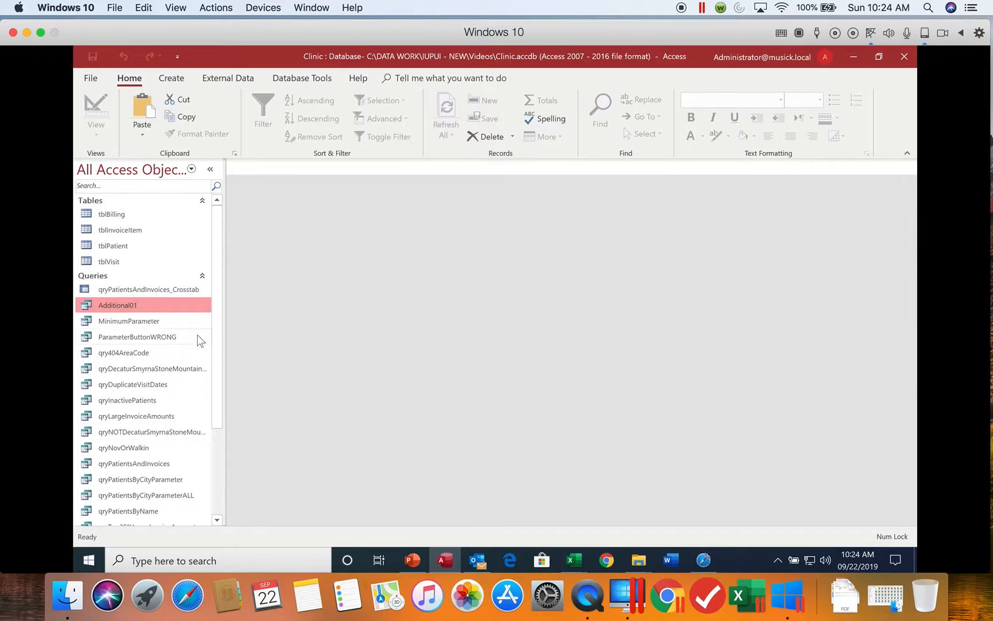
click(195, 337)
right_click(197, 310)
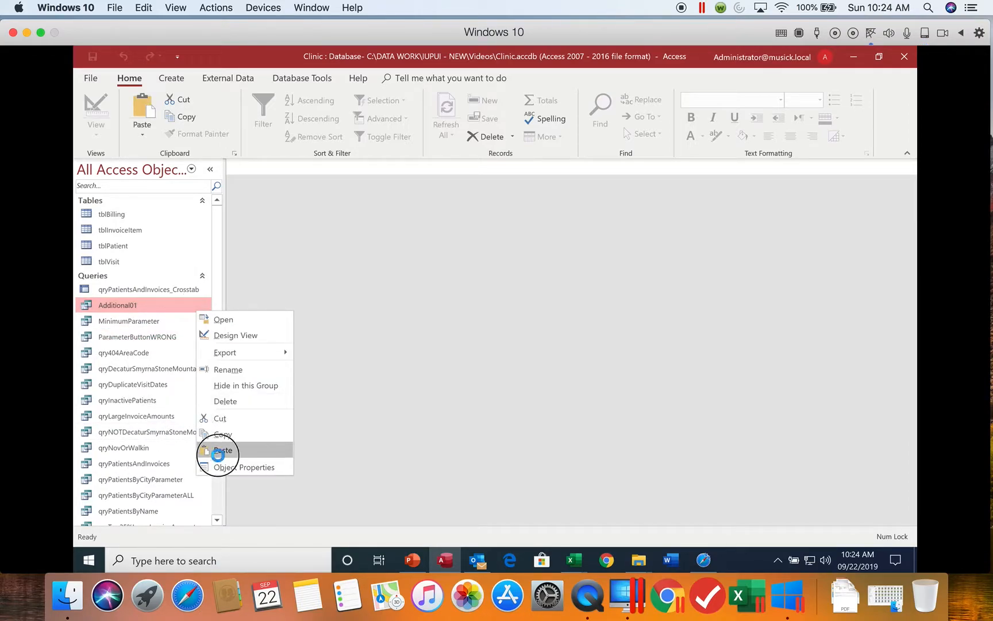
click(220, 450)
click(443, 223)
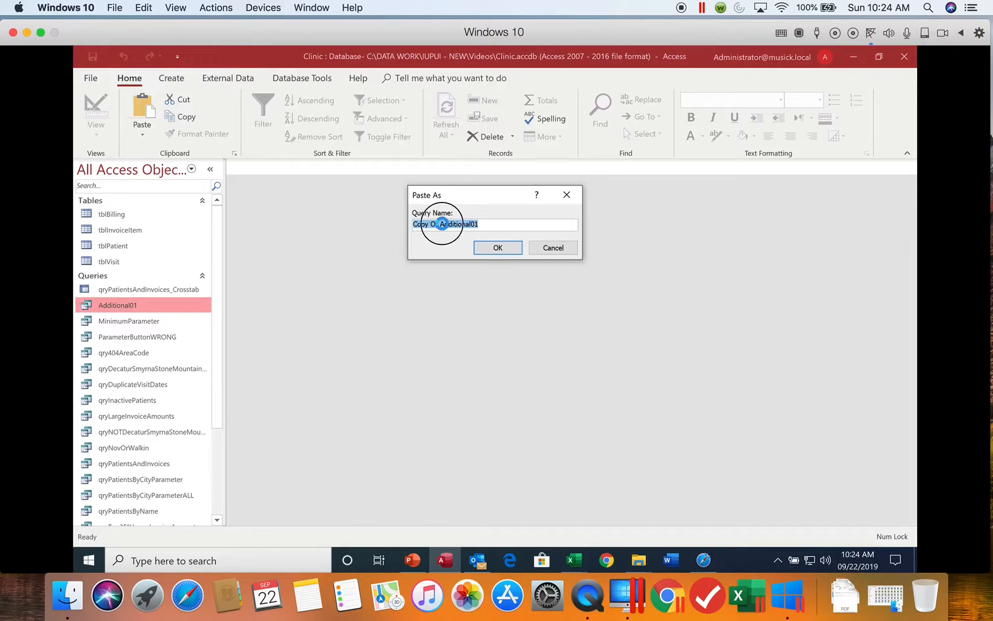
drag(443, 223, 390, 218)
key(BackSpace)
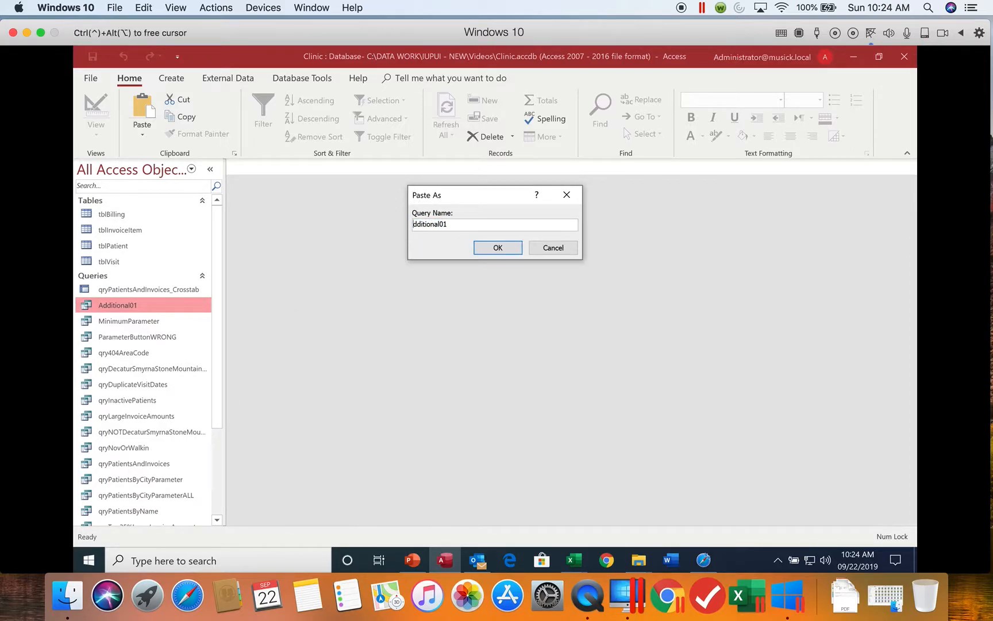
click(452, 225)
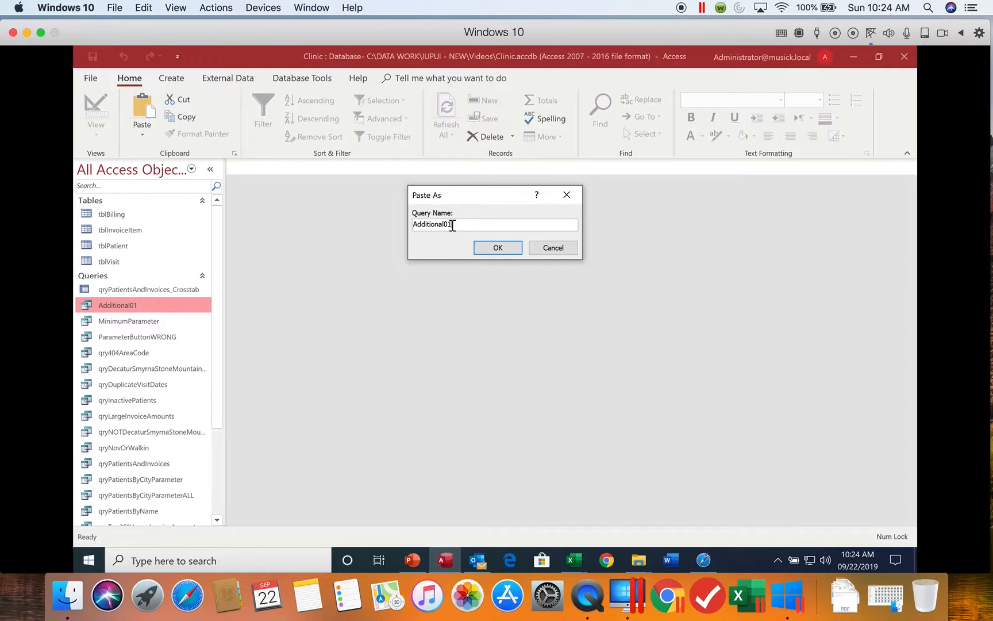
key(BackSpace)
text(2)
key(Return)
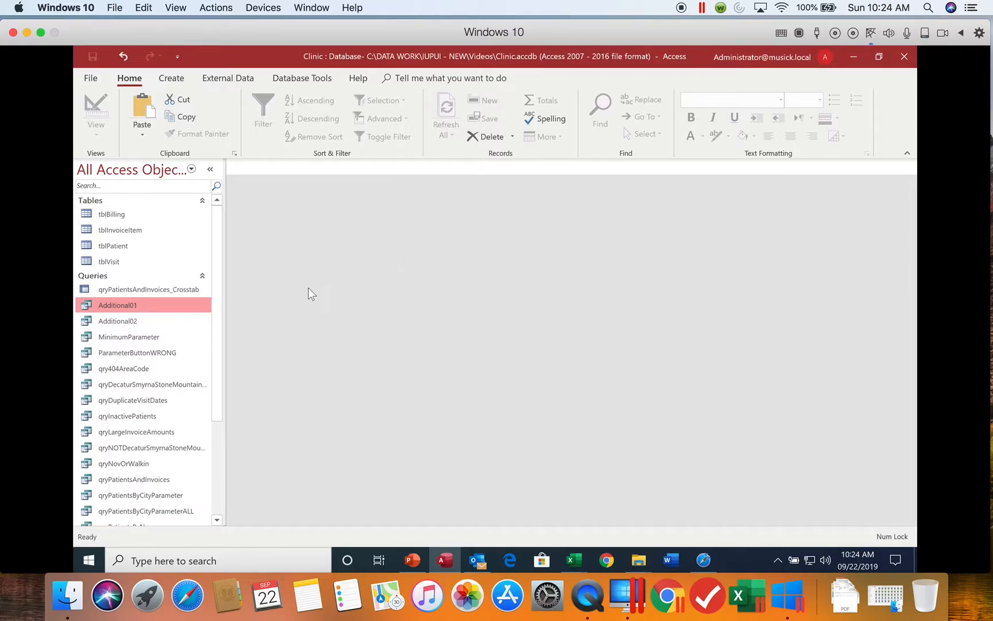
Open the Additional02 query in Design View and widen the City column to show its full criterion
click(130, 320)
click(130, 320)
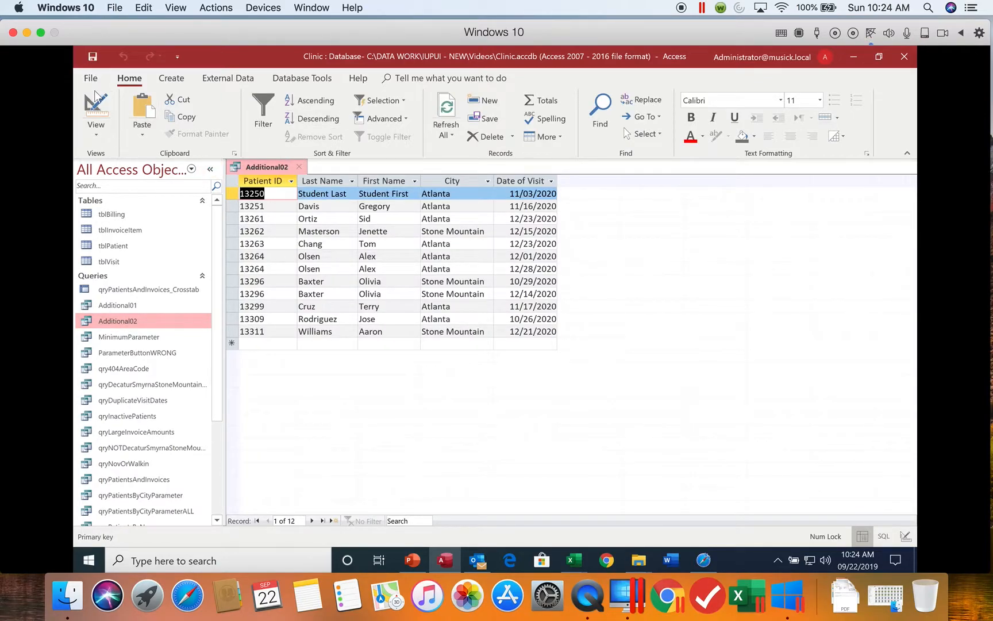
click(96, 94)
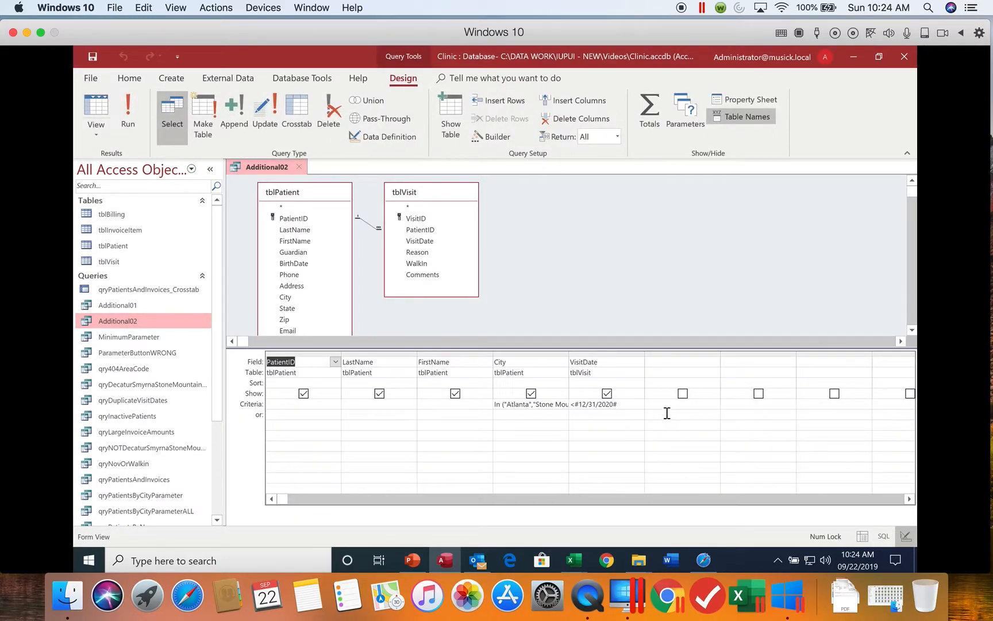
drag(568, 354, 614, 353)
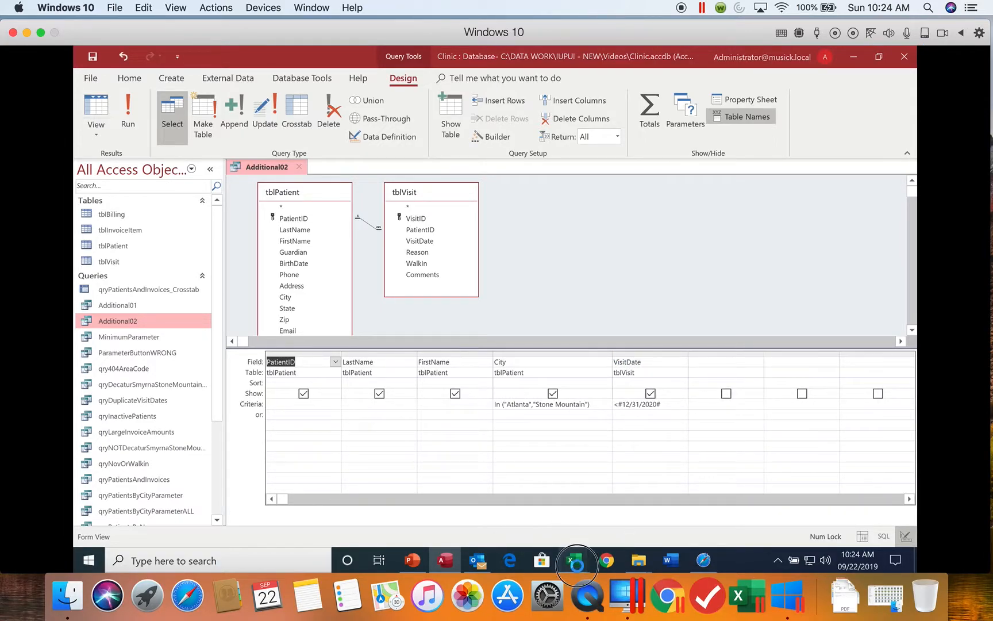
Check example 2 in Excel, return to Access, reduce the dated City criterion to "Stone Mountain", add Atlanta on the or row and run the query
mouse_move(577, 565)
click(583, 494)
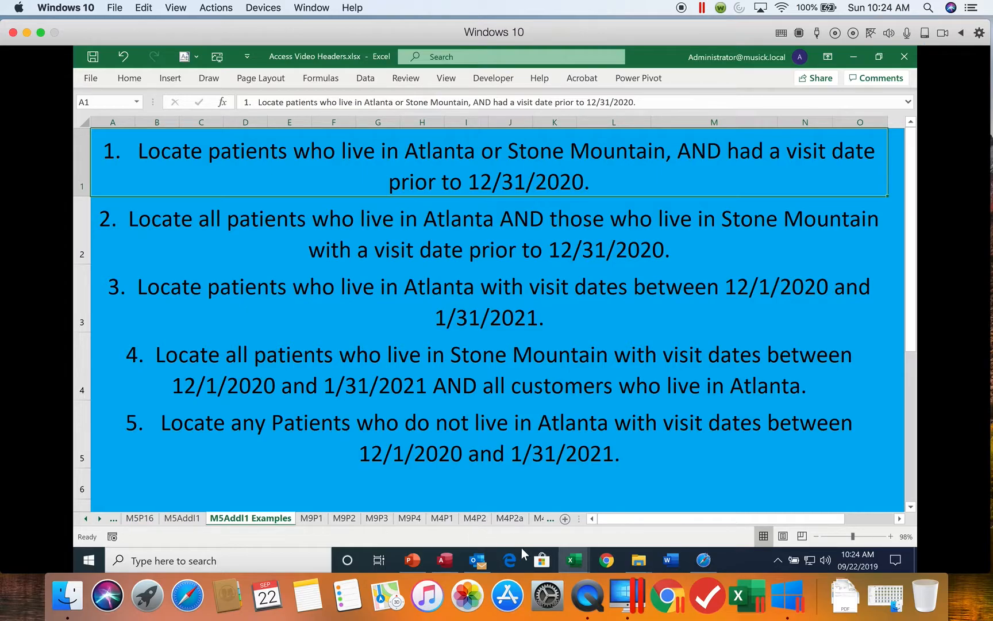
click(444, 560)
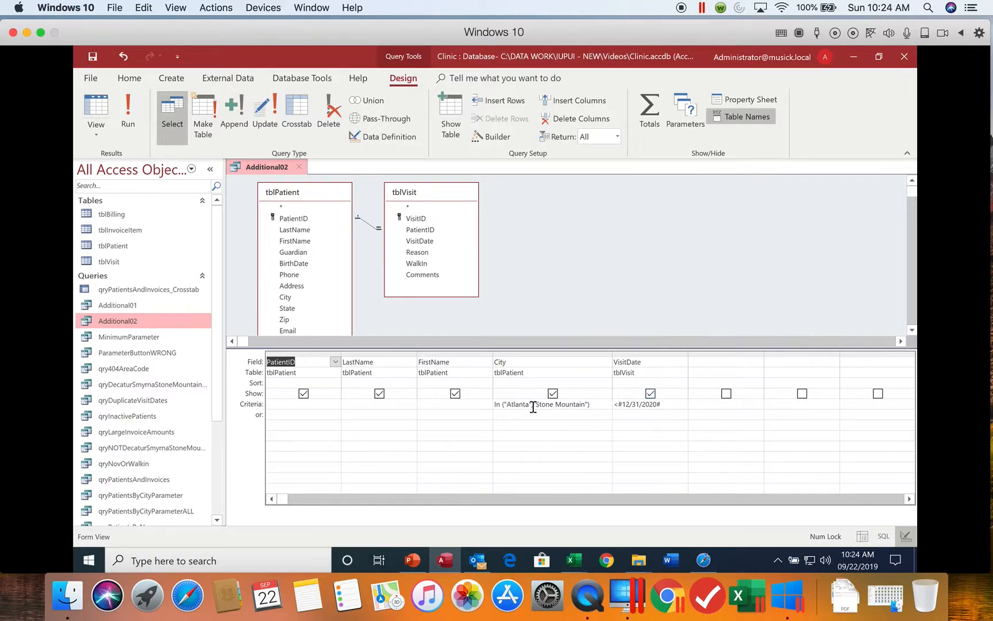
drag(533, 406, 488, 406)
key(Delete)
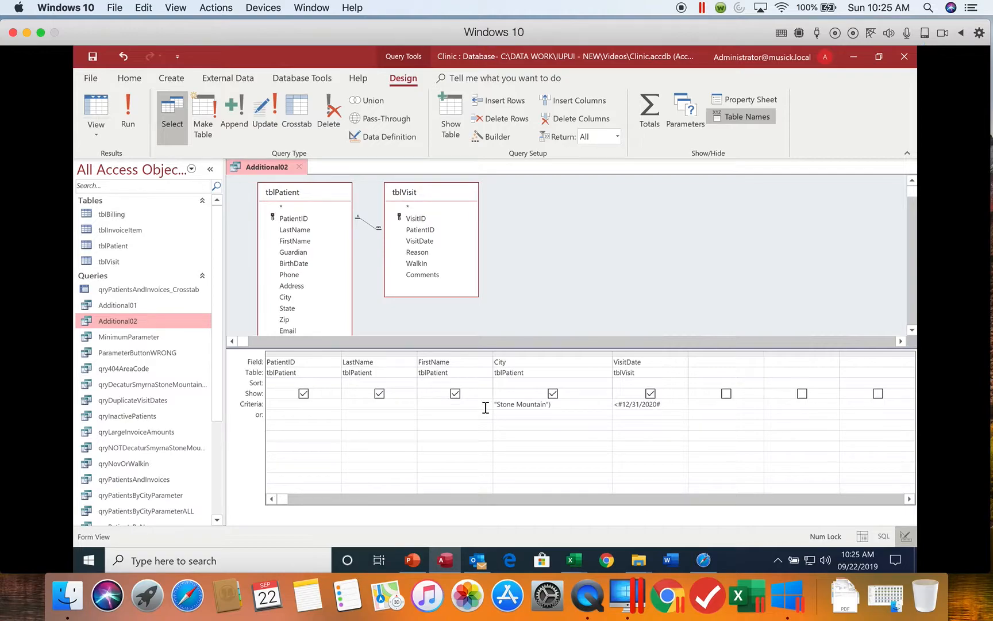
click(558, 407)
click(500, 415)
click(125, 113)
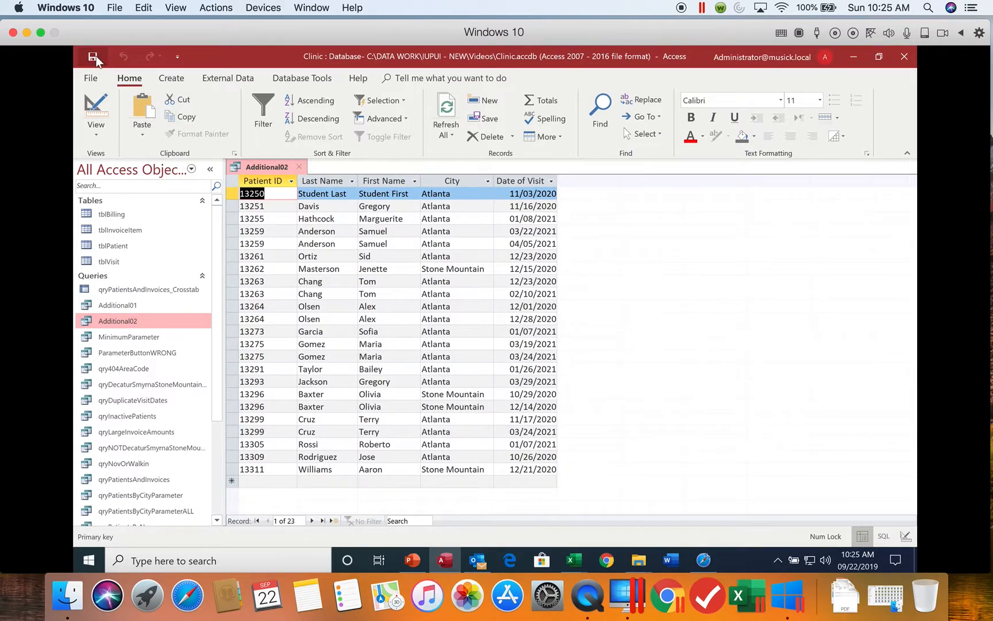
Copy the Additional02 query and paste it as a new query named Additional03
click(163, 319)
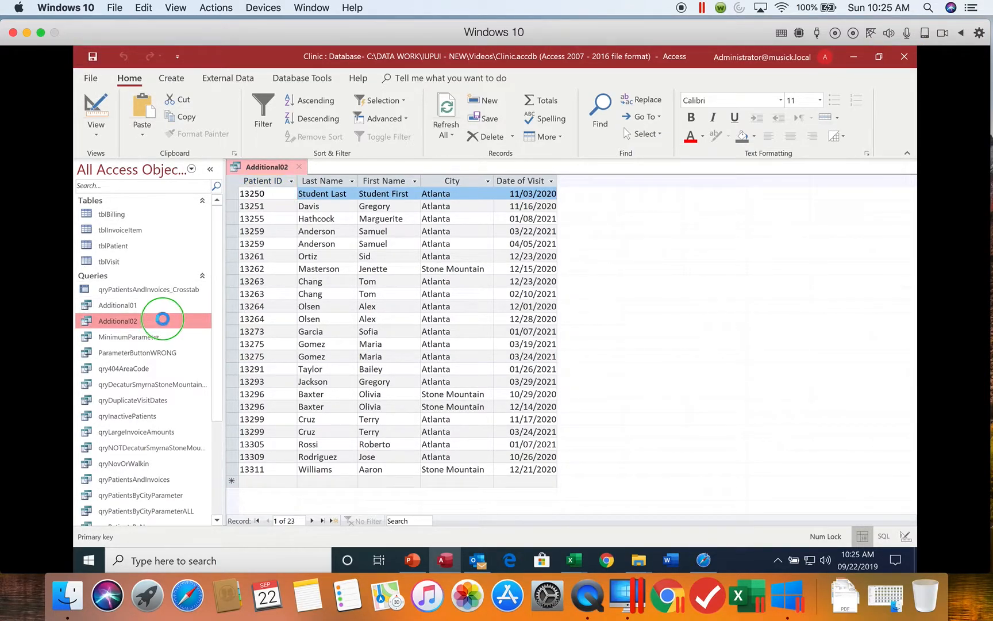
right_click(163, 320)
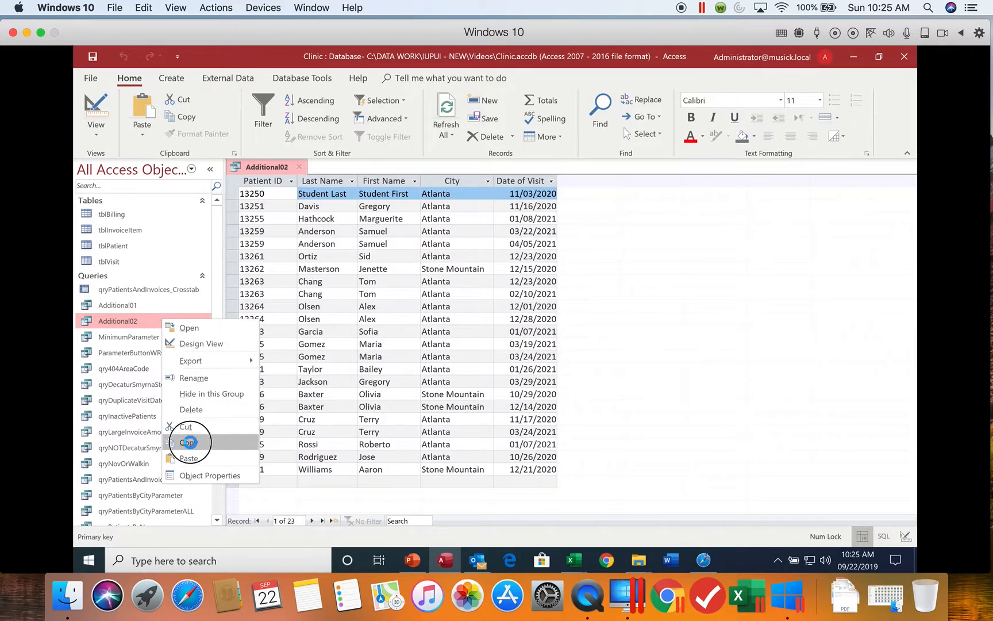
click(188, 442)
click(200, 345)
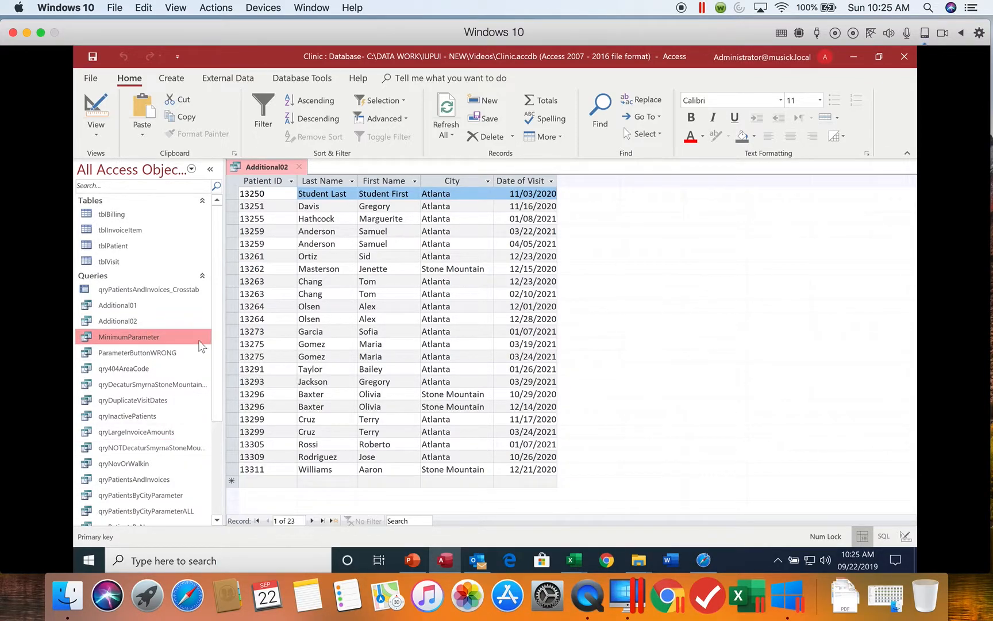
right_click(191, 263)
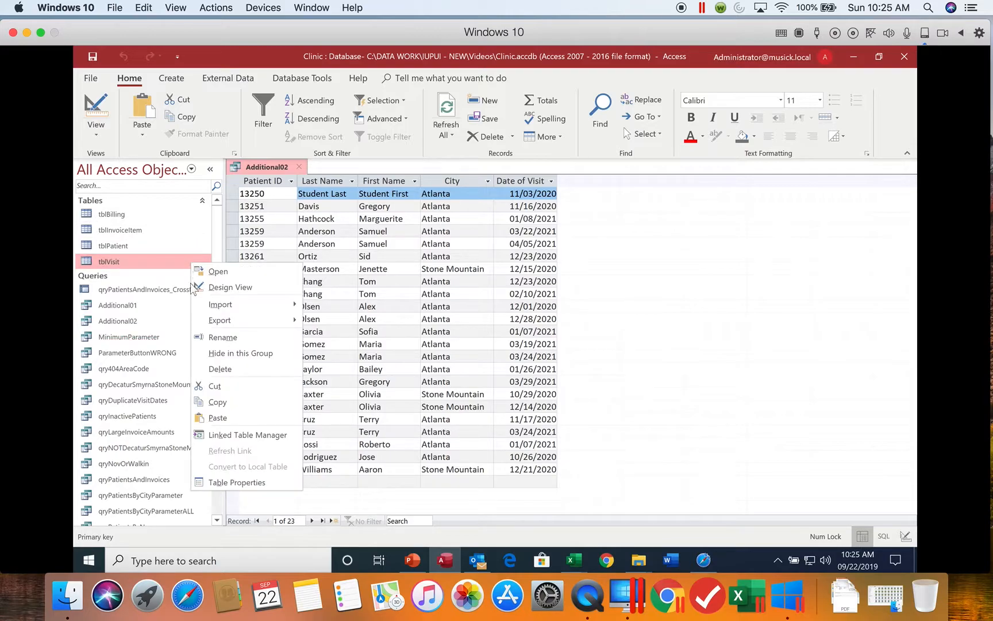
click(218, 418)
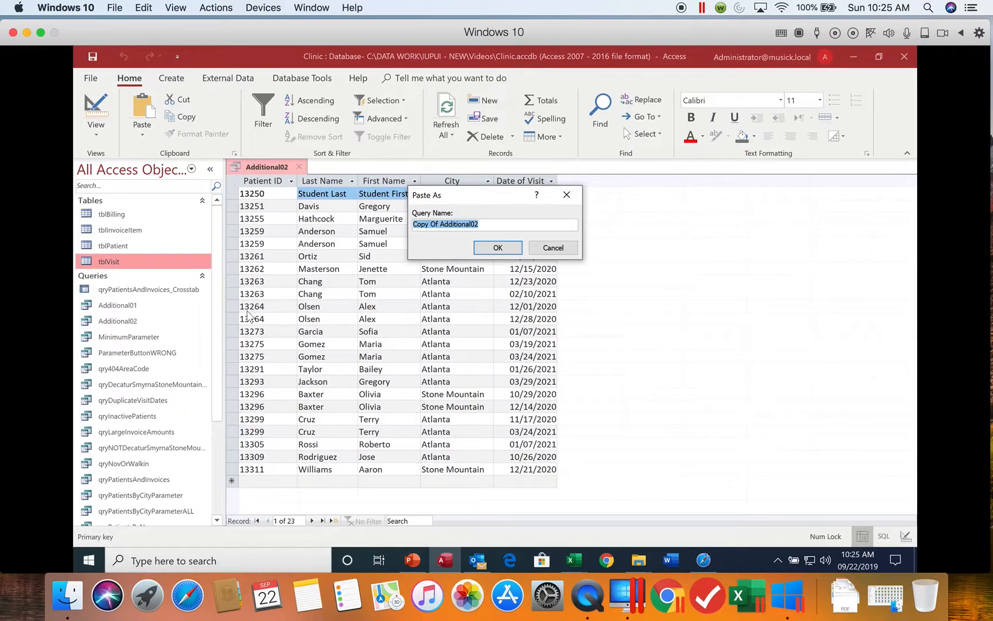
click(440, 224)
click(441, 224)
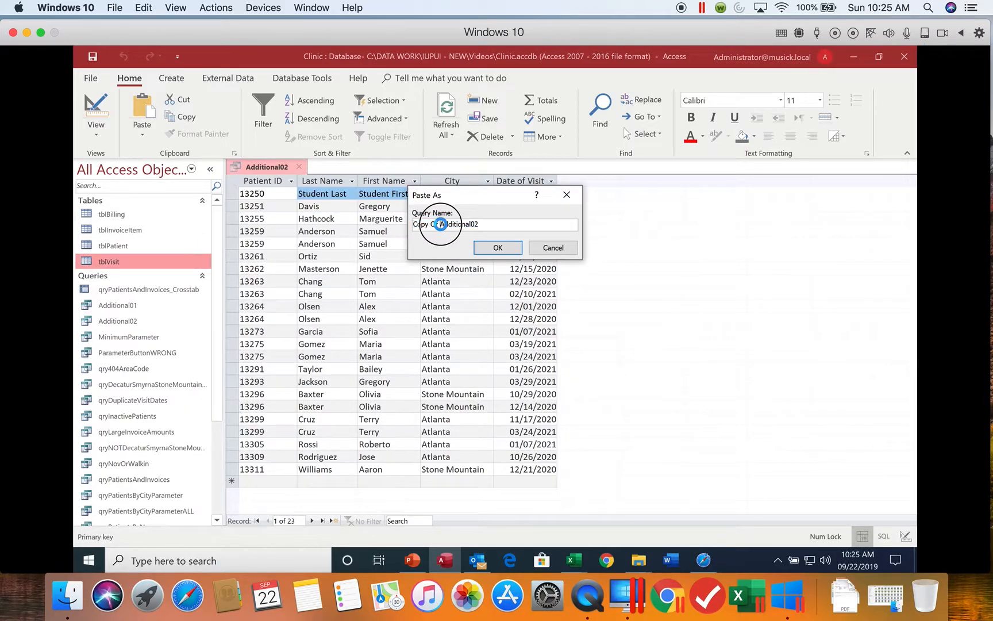
key(shift+Home)
key(Delete)
click(454, 226)
key(BackSpace)
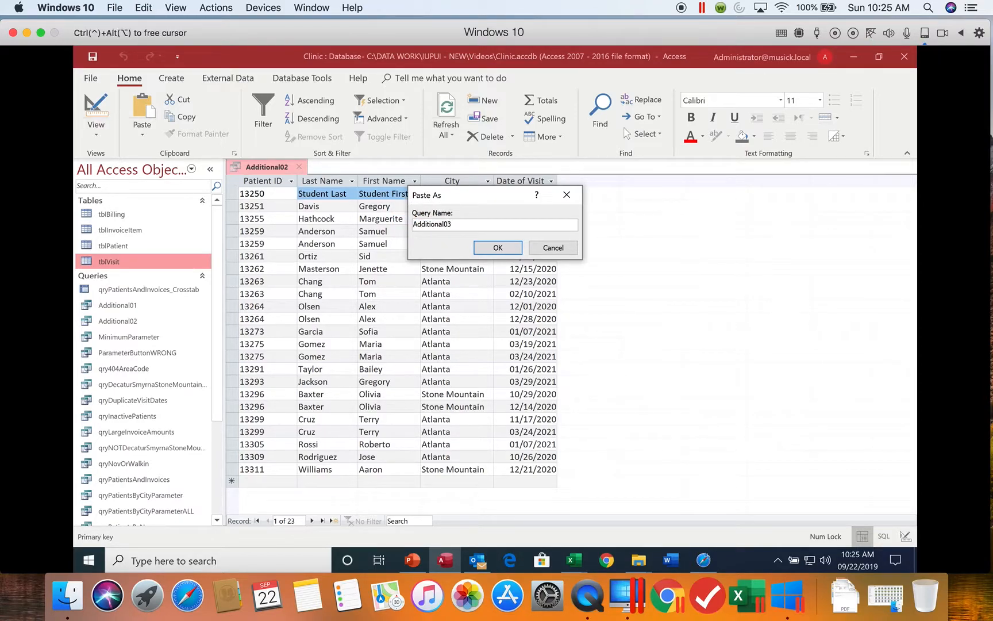
key(Return)
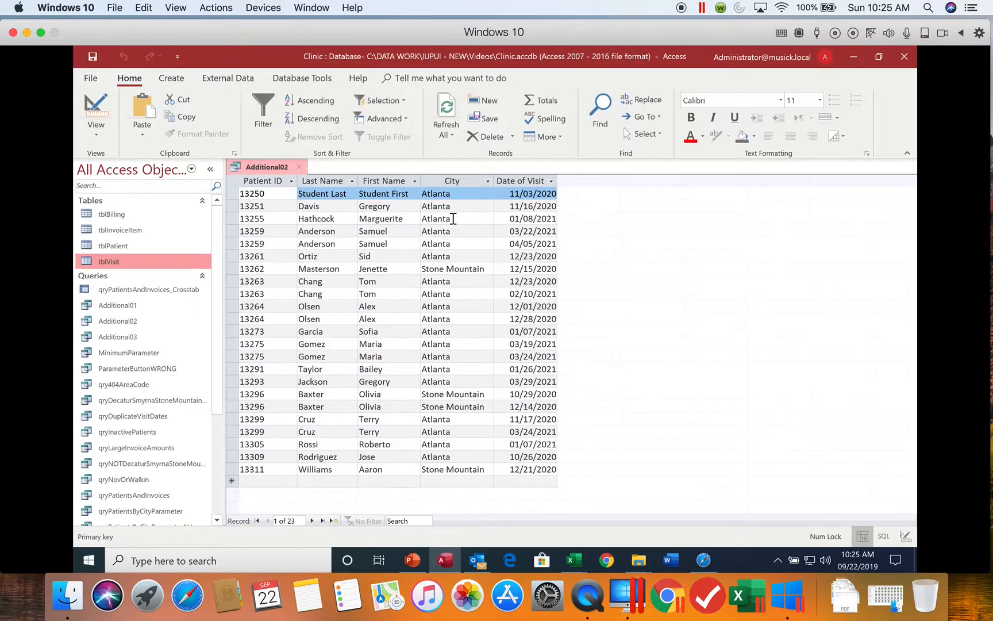
Paste the copied query again as a new query named Additional04, declining to replace the existing Additional03
click(204, 311)
right_click(204, 313)
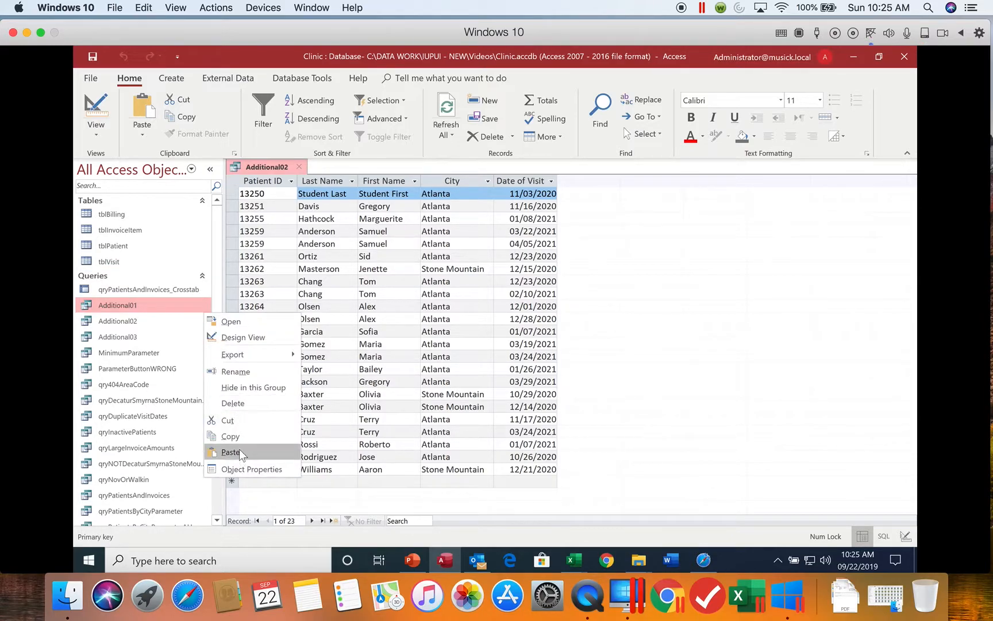
click(240, 452)
drag(442, 224, 387, 223)
key(BackSpace)
click(462, 215)
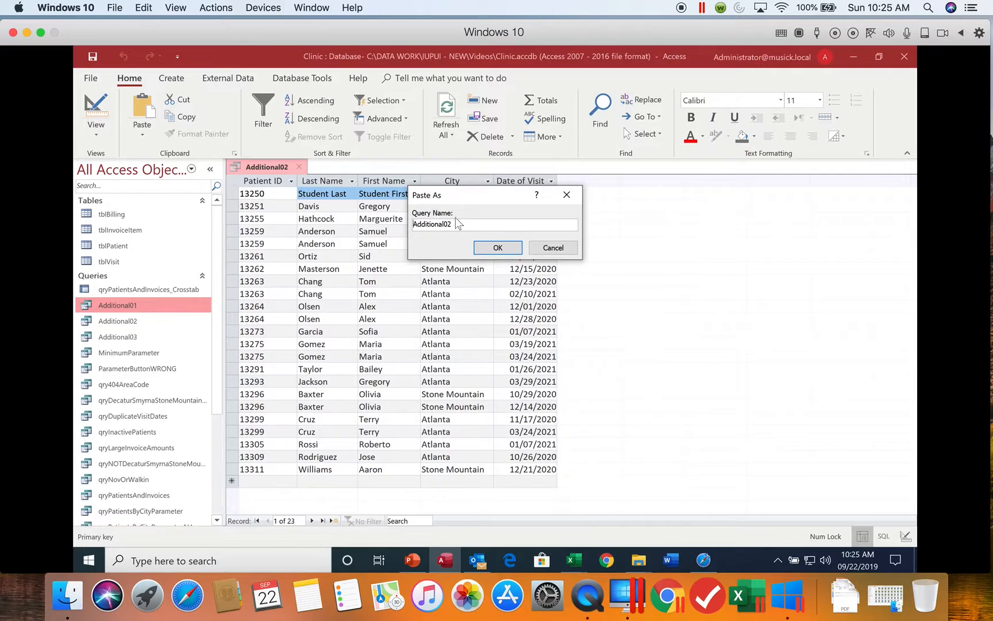
click(455, 228)
key(BackSpace)
text(3)
key(Return)
click(522, 345)
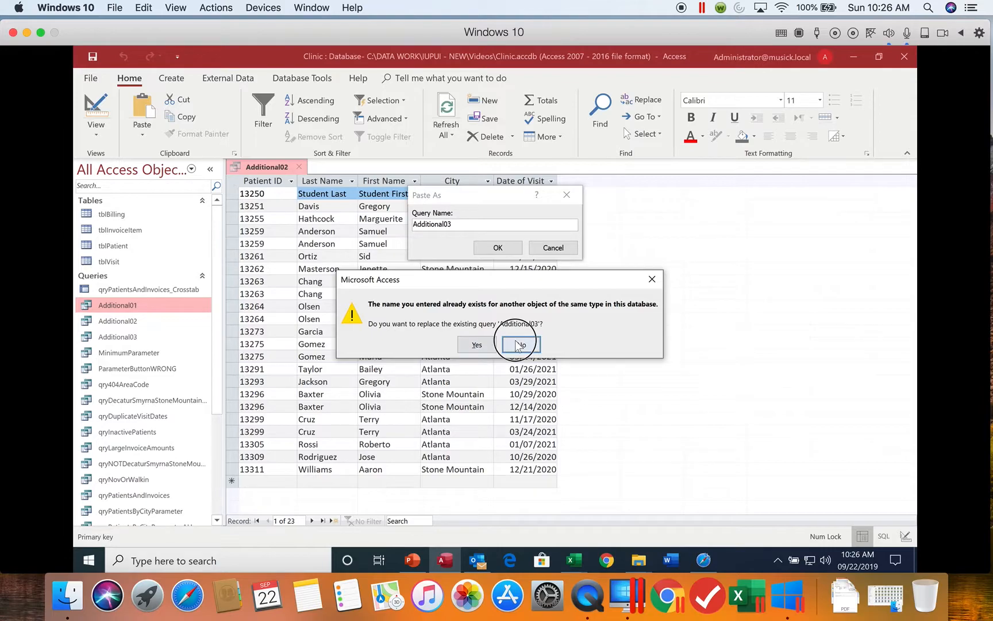
click(456, 227)
key(BackSpace)
key(Return)
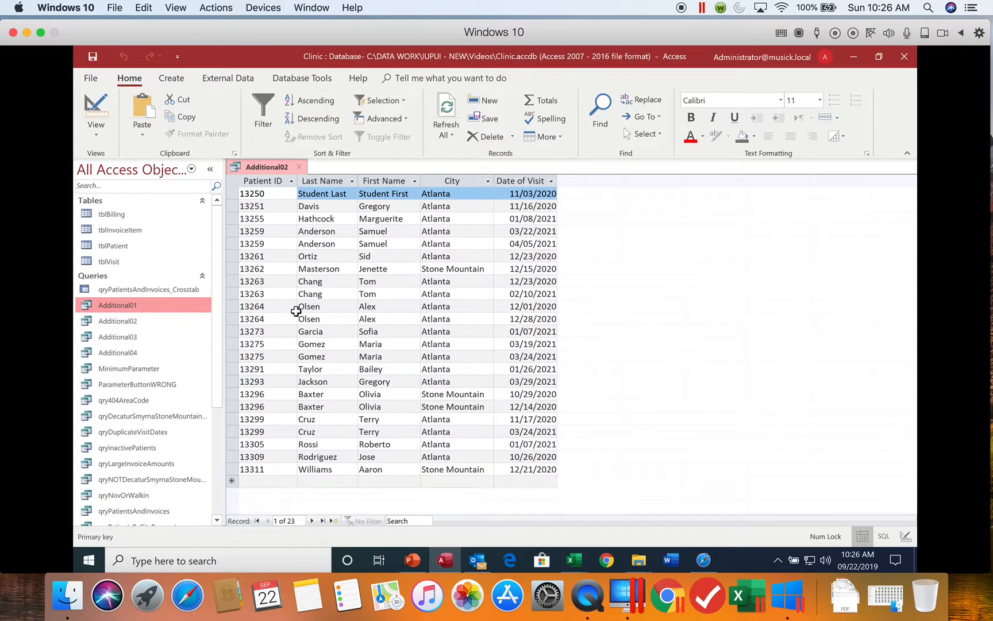
Paste the copied query once more as a new query named Additional05
right_click(184, 373)
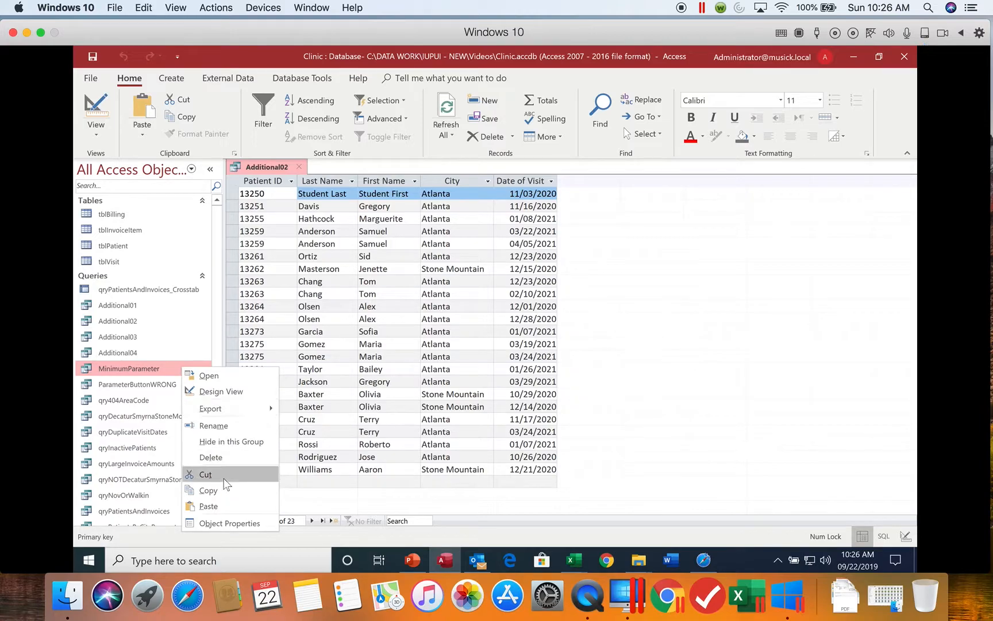
click(224, 509)
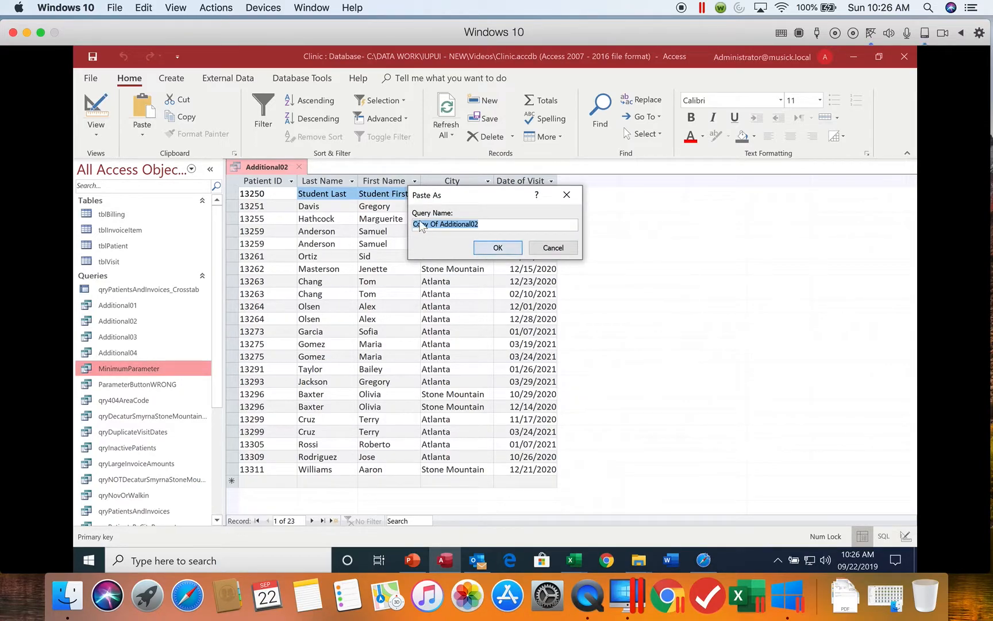
click(443, 226)
drag(443, 225, 332, 238)
key(BackSpace)
key(BackSpace)
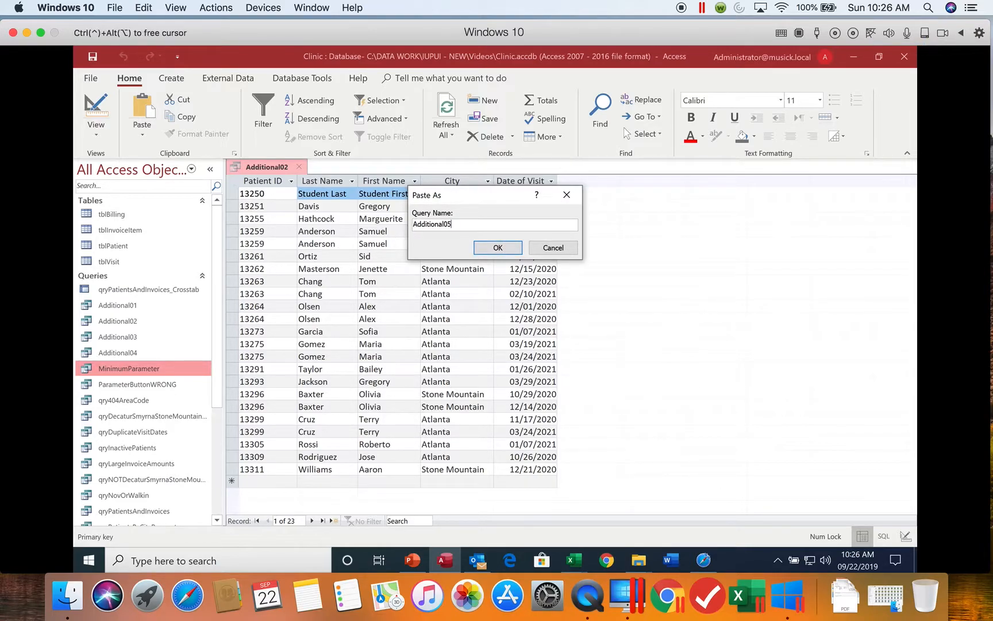
text(5)
key(Return)
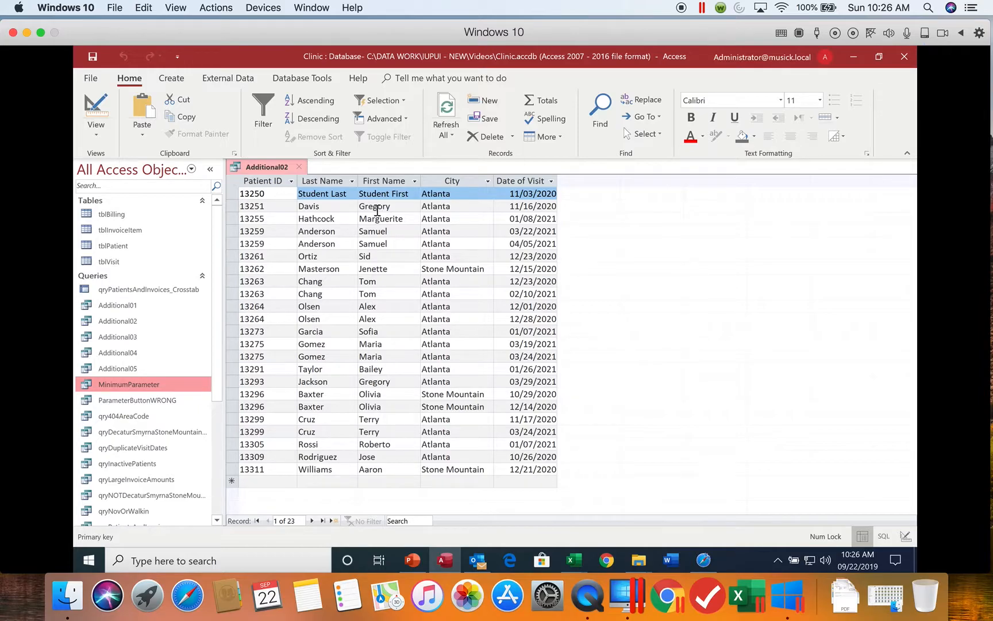
Close the Additional02 query and open Additional03 in Design View
click(300, 165)
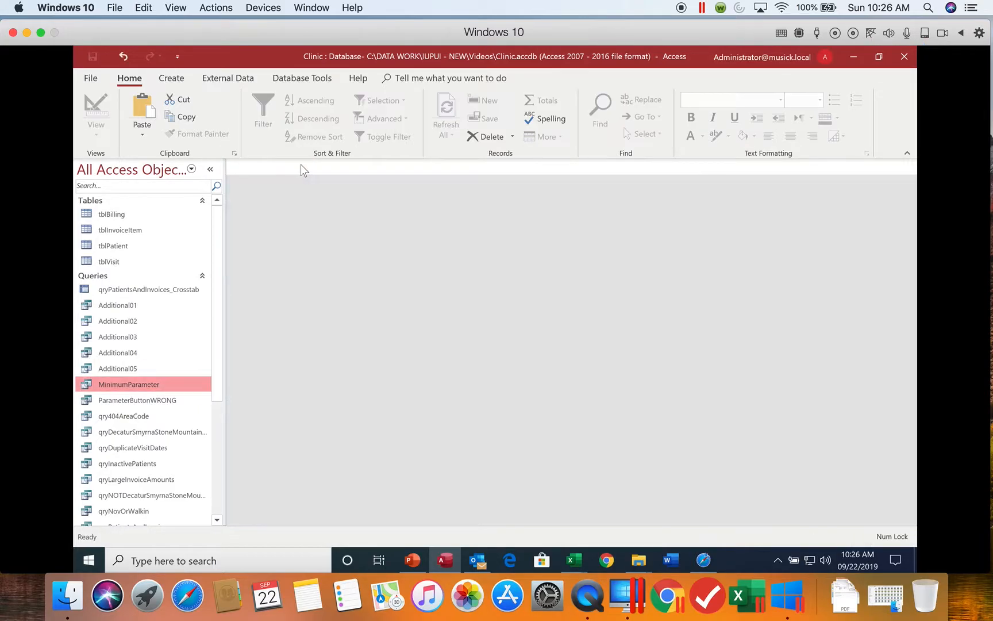
double_click(144, 337)
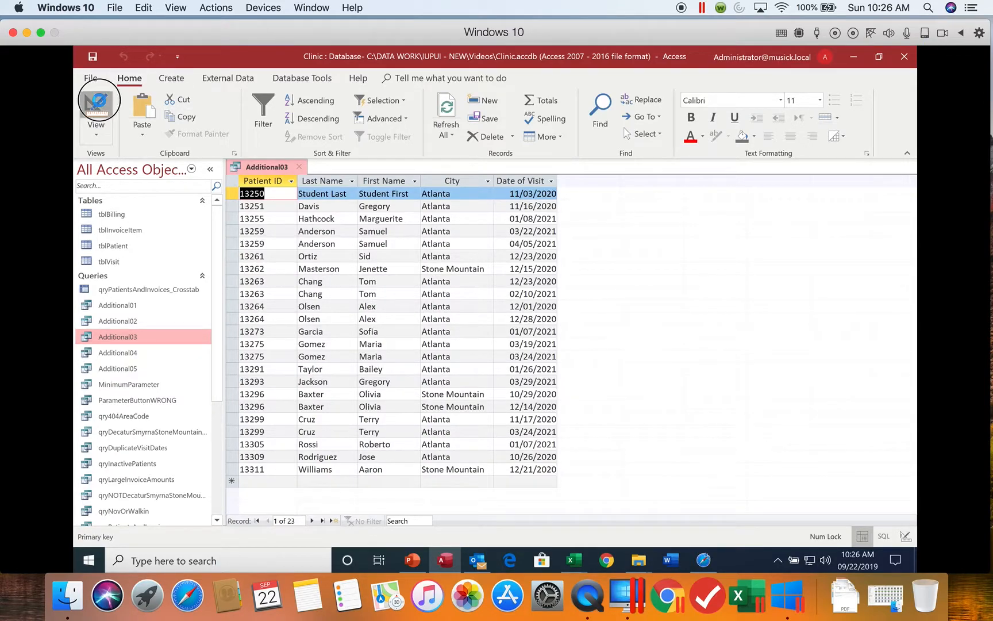
click(96, 107)
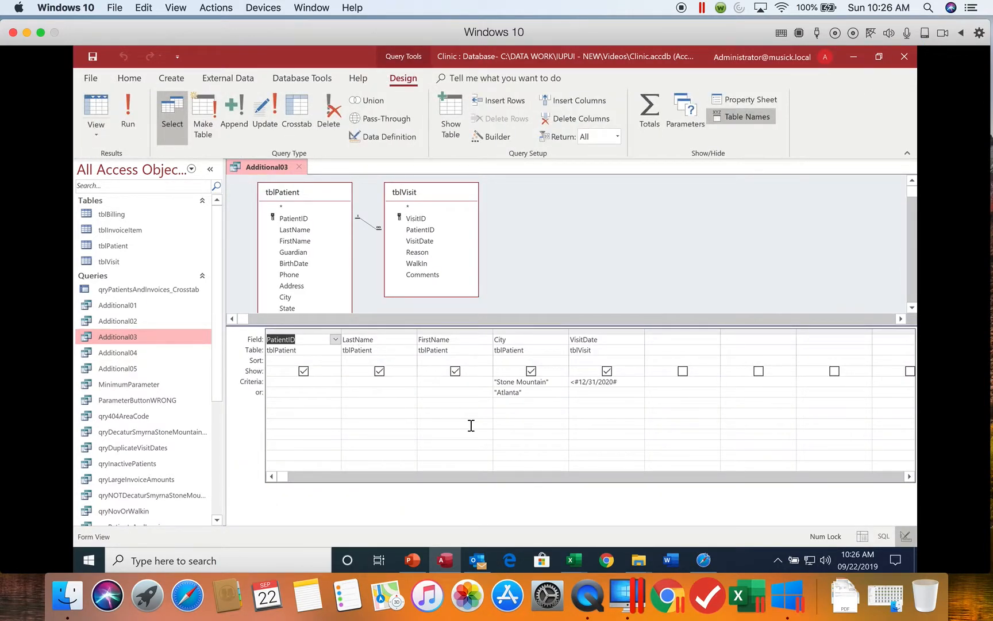
Switch to the Access Video Headers workbook in Excel, read example 3 and return to Access
mouse_move(575, 562)
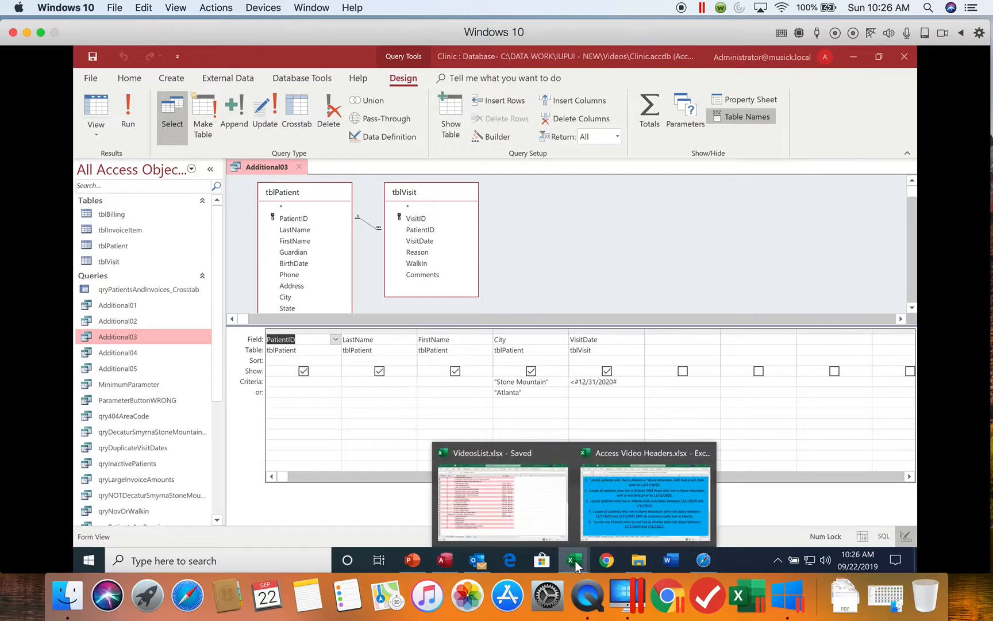
click(638, 521)
click(405, 311)
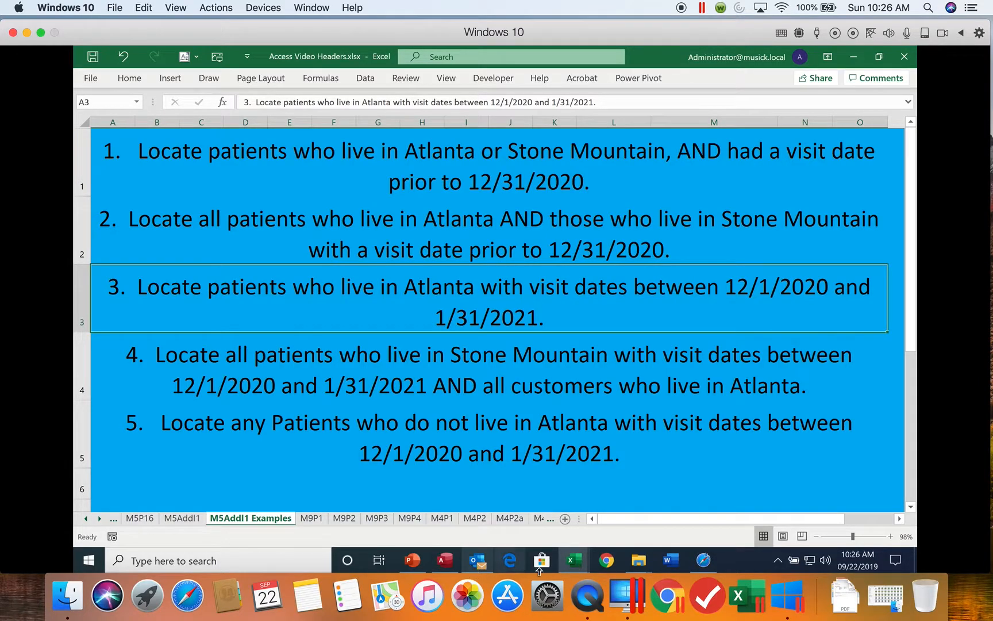
click(442, 559)
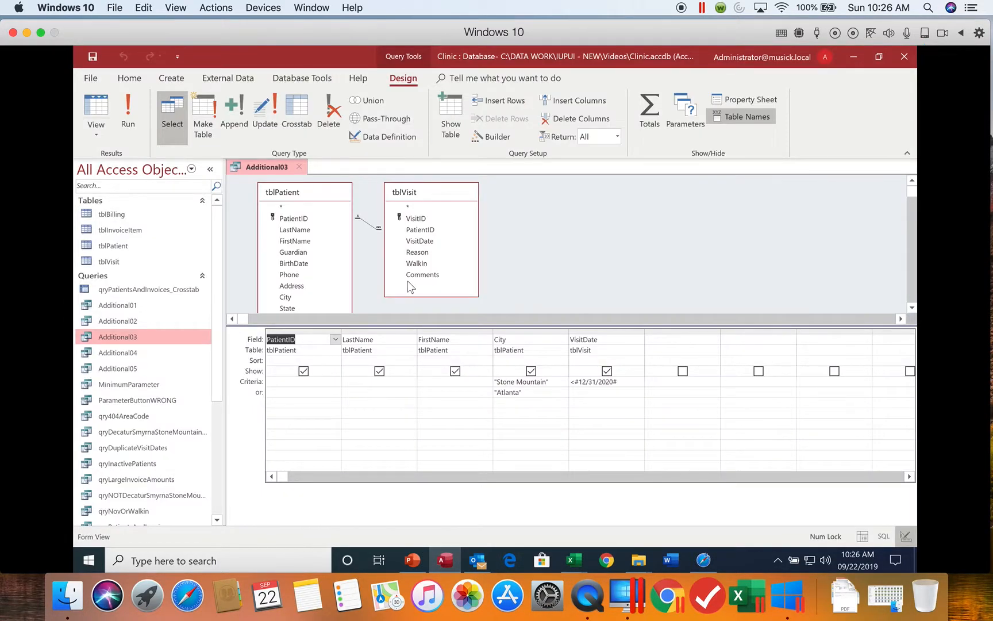
Replace the City criterion of Additional03 with "Atlanta" and clear the City entry on the or row
click(493, 380)
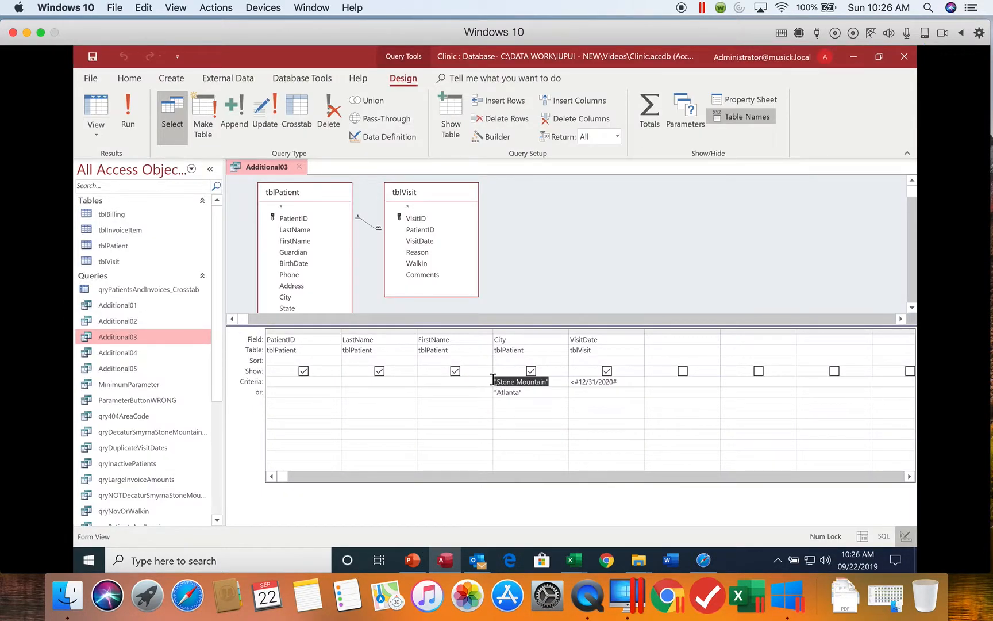
key(Delete)
text("Altan)
key(BackSpace)
key(BackSpace)
key(BackSpace)
text(lan)
drag(538, 395, 480, 385)
key(Delete)
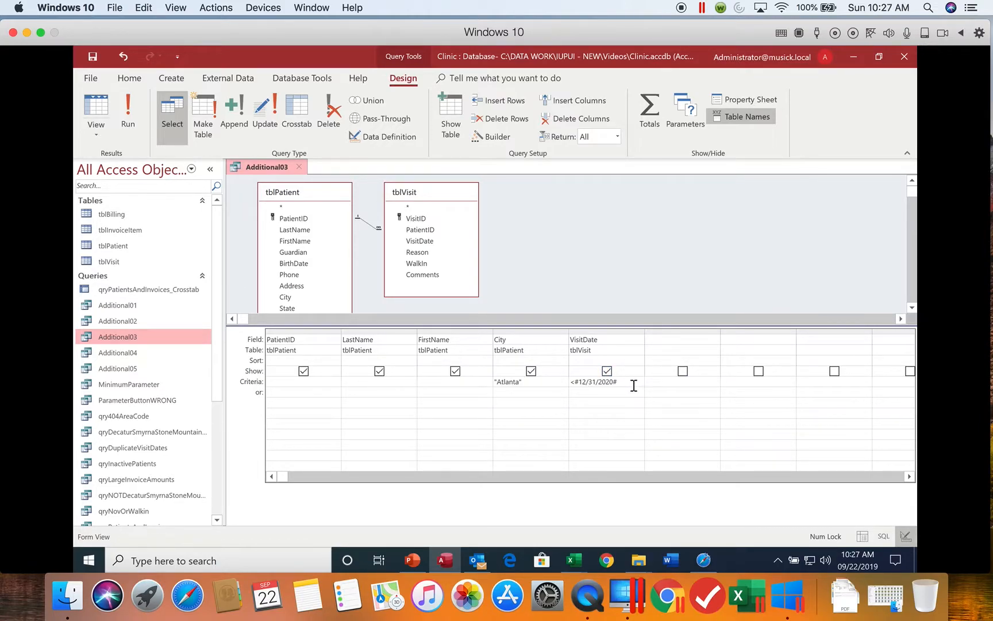
Widen the VisitDate column and set its criterion to Between 12/1/2020 and 1/31/2021
click(644, 331)
drag(645, 331, 701, 328)
click(626, 383)
drag(629, 388, 533, 380)
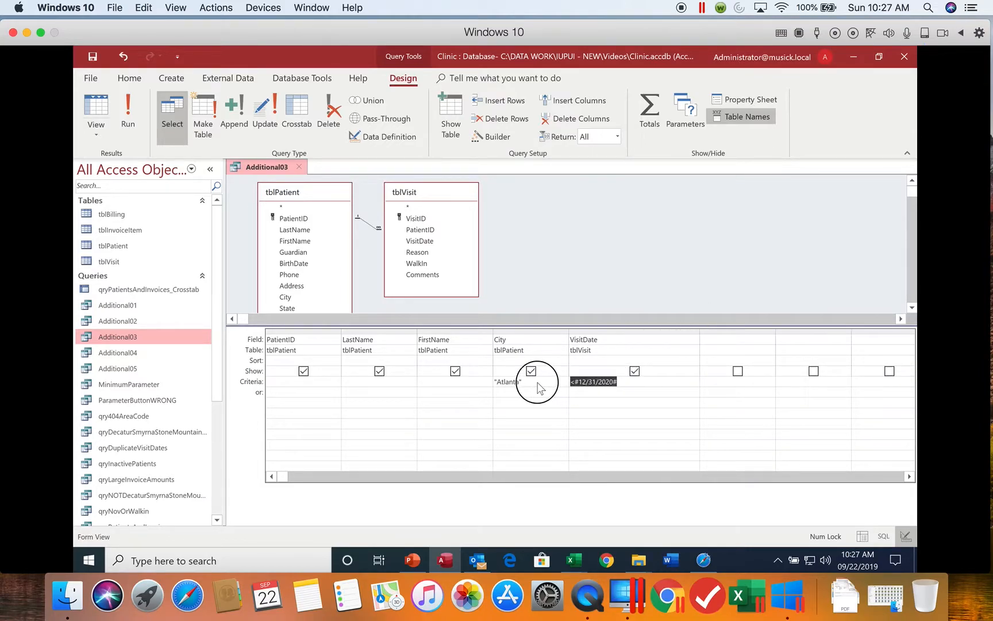
text(Between 12/)
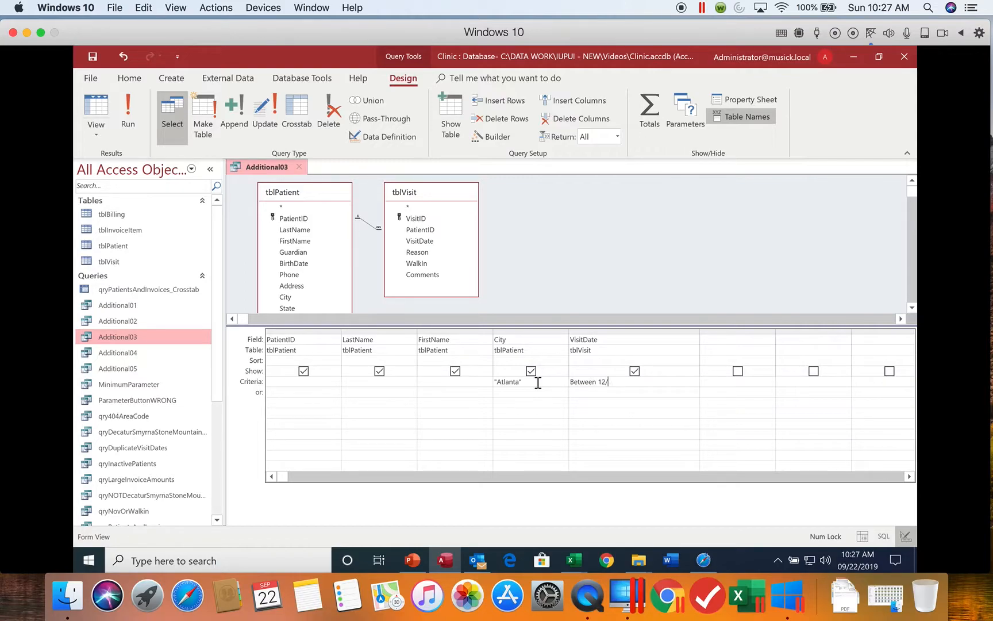
text(1/2020 and 1/31/2021)
key(Tab)
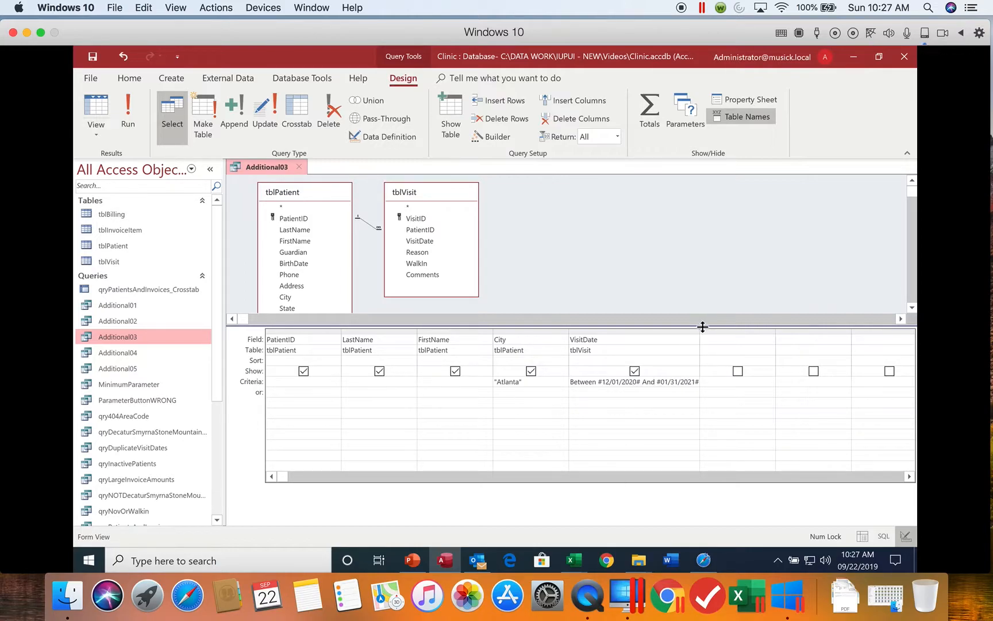
drag(701, 326, 707, 333)
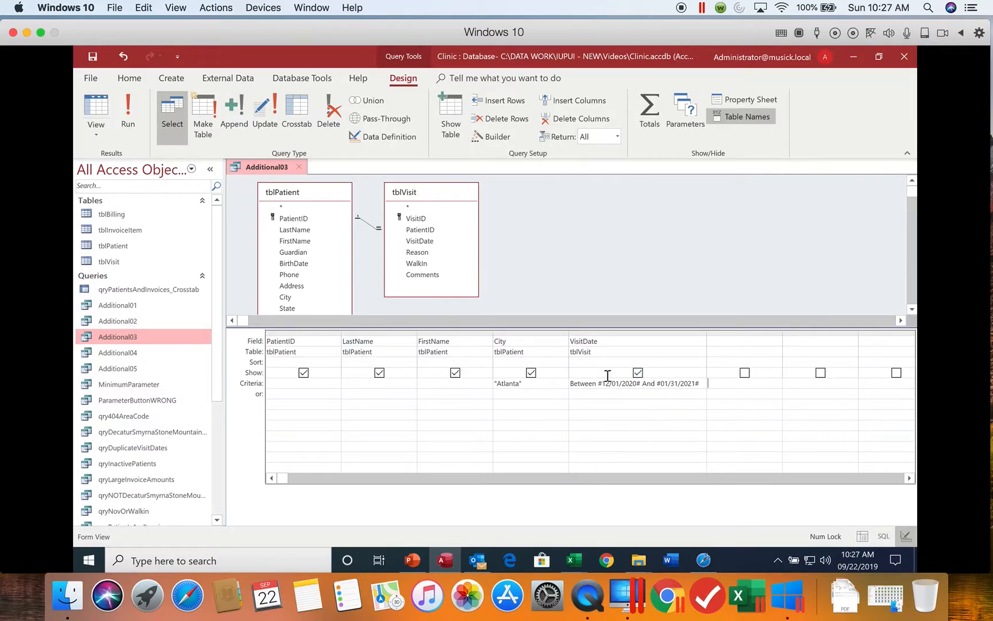
Run the Additional03 query, save it and close it
click(125, 123)
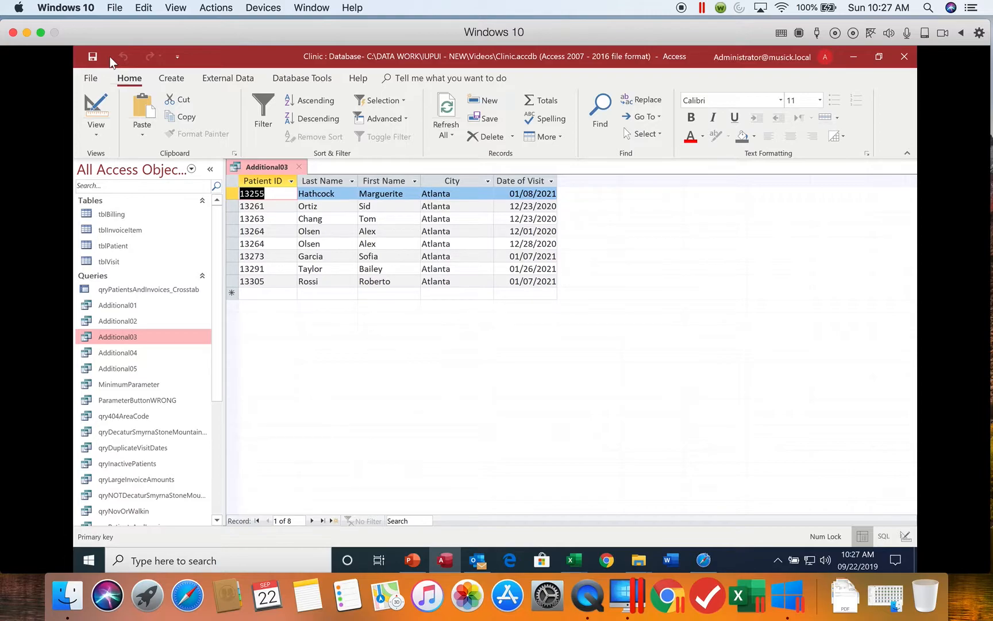
click(93, 57)
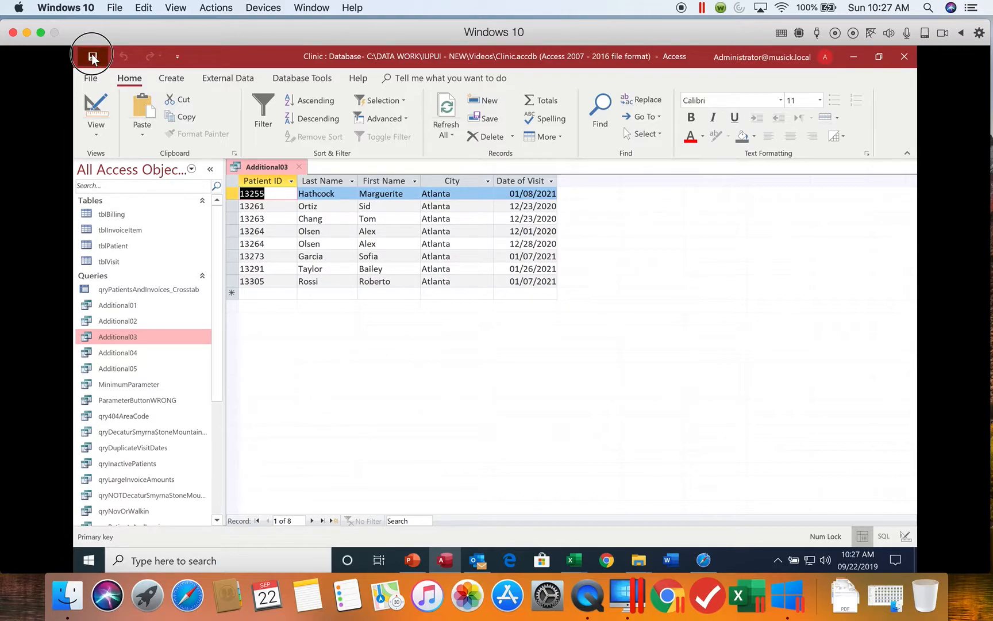
click(301, 168)
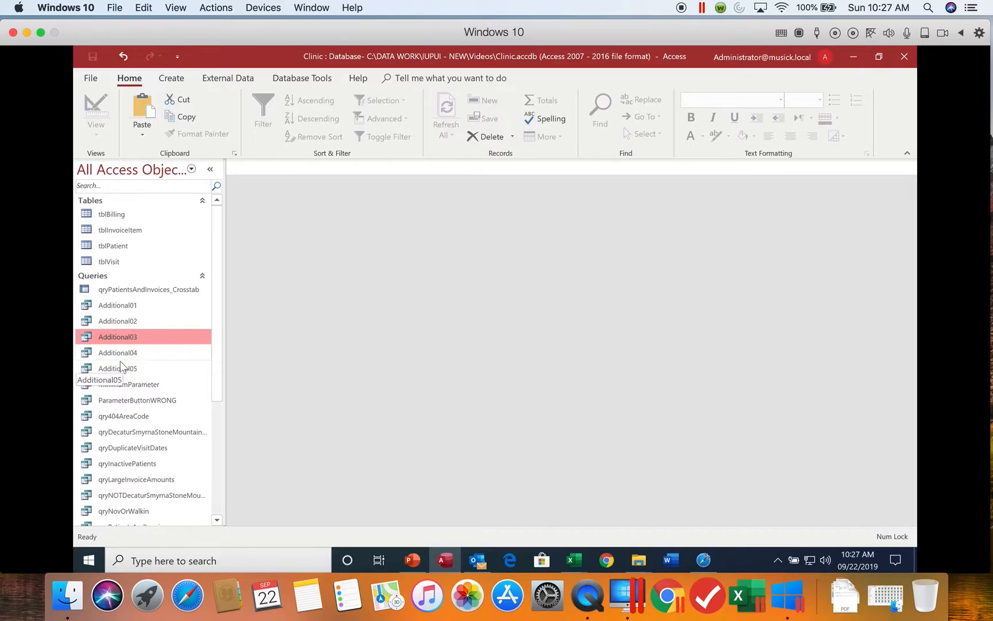
Open the Additional04 query in Design View and switch to the Access Video Headers workbook in Excel to read example 4
click(145, 353)
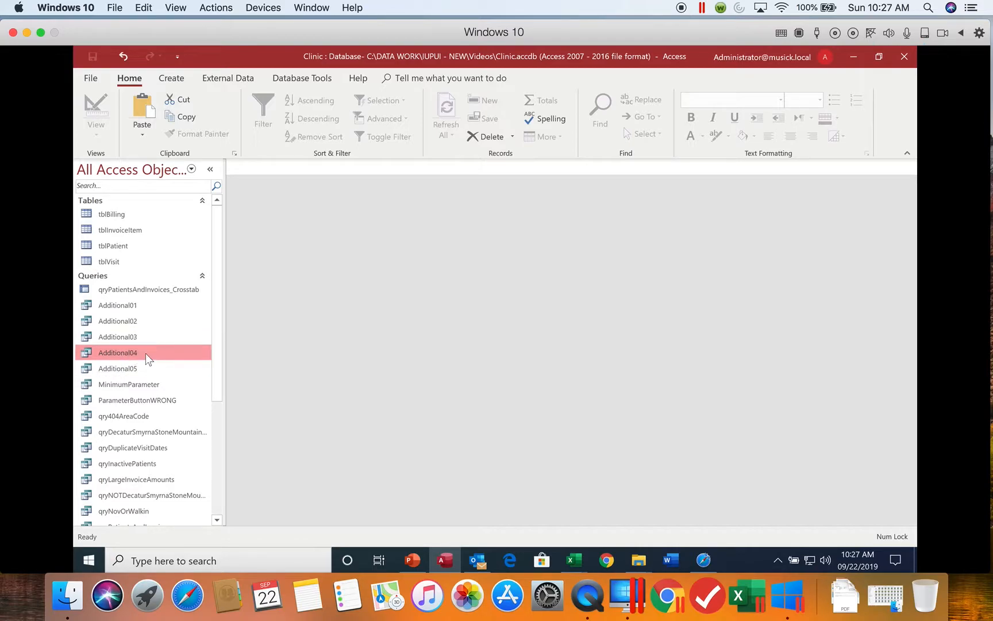
double_click(145, 353)
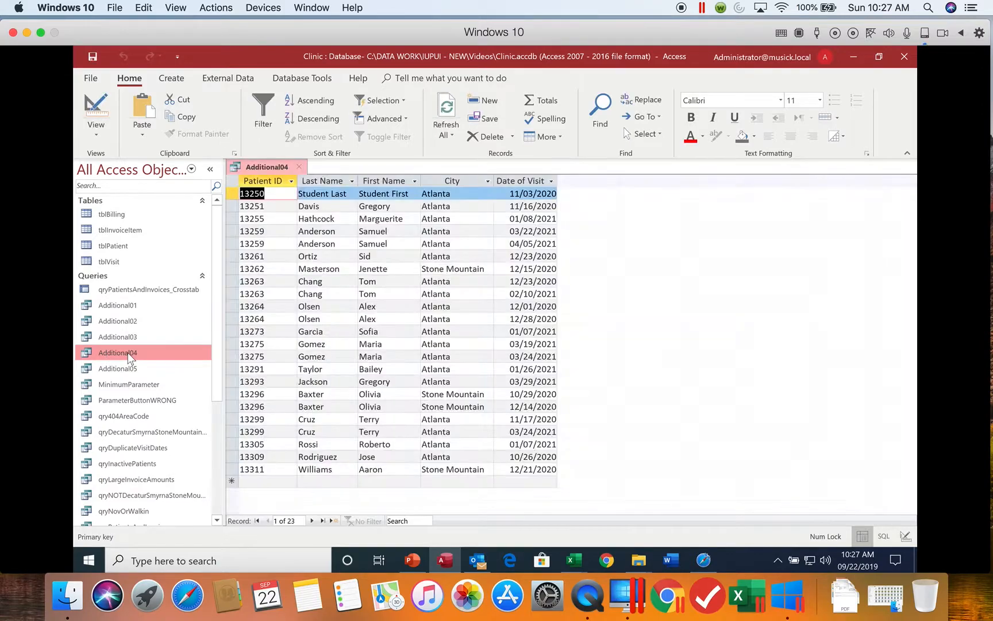
click(96, 109)
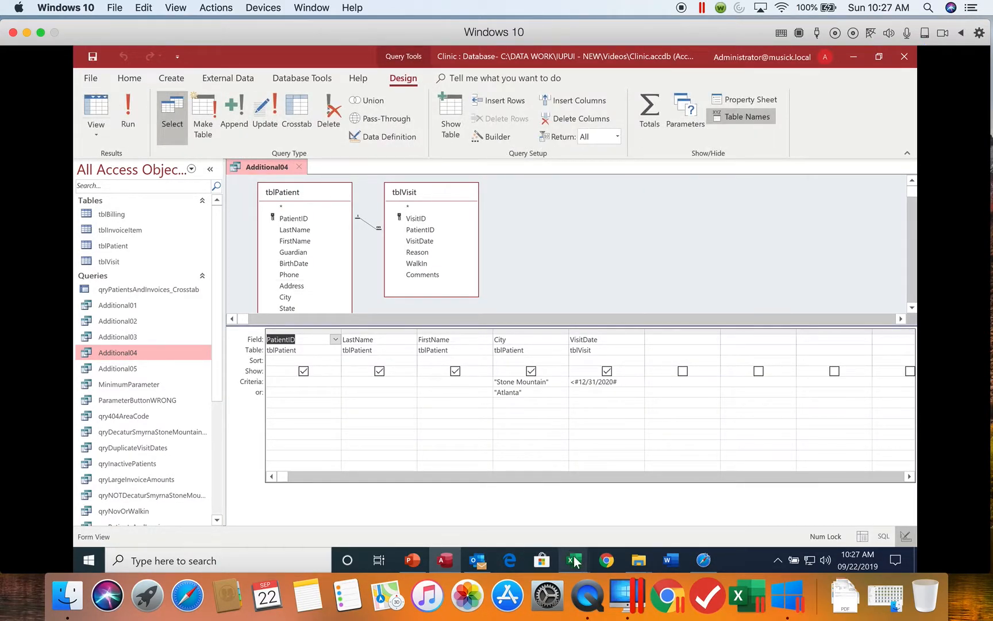
mouse_move(574, 561)
click(616, 521)
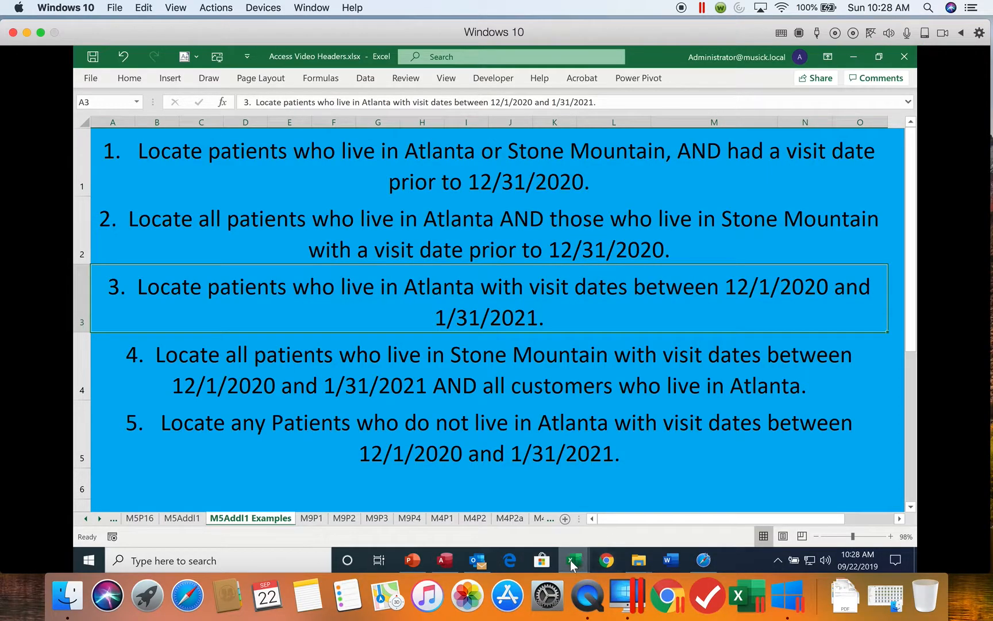
Switch back to Access and set the VisitDate criterion of Additional04 to Between 12/1/2020 and 1/31/2021, widening the column to fit
click(444, 557)
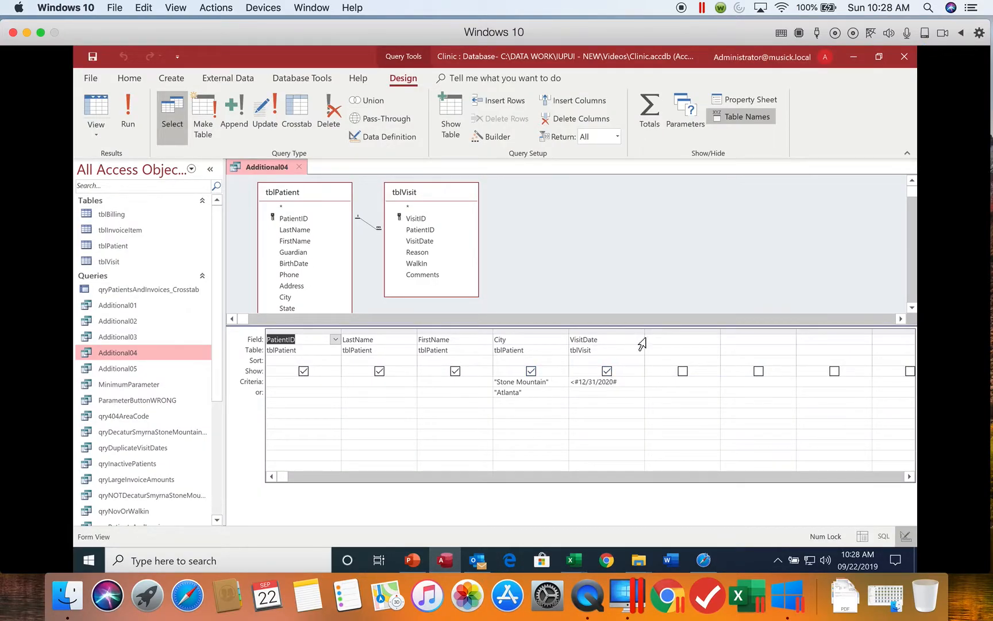
drag(645, 332, 683, 332)
click(634, 383)
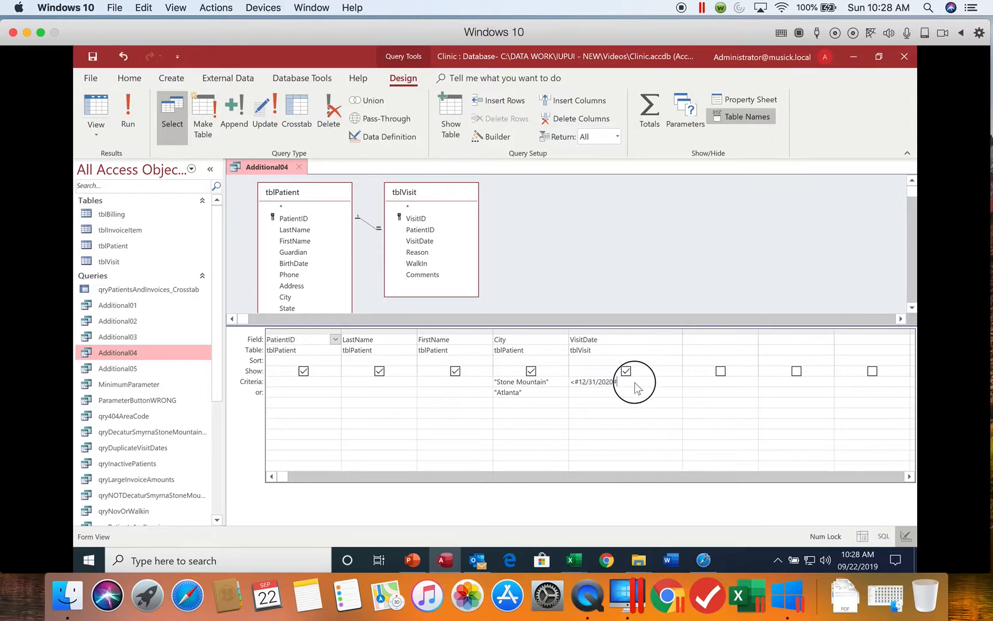
drag(635, 383, 546, 381)
key(Delete)
text(Betwe)
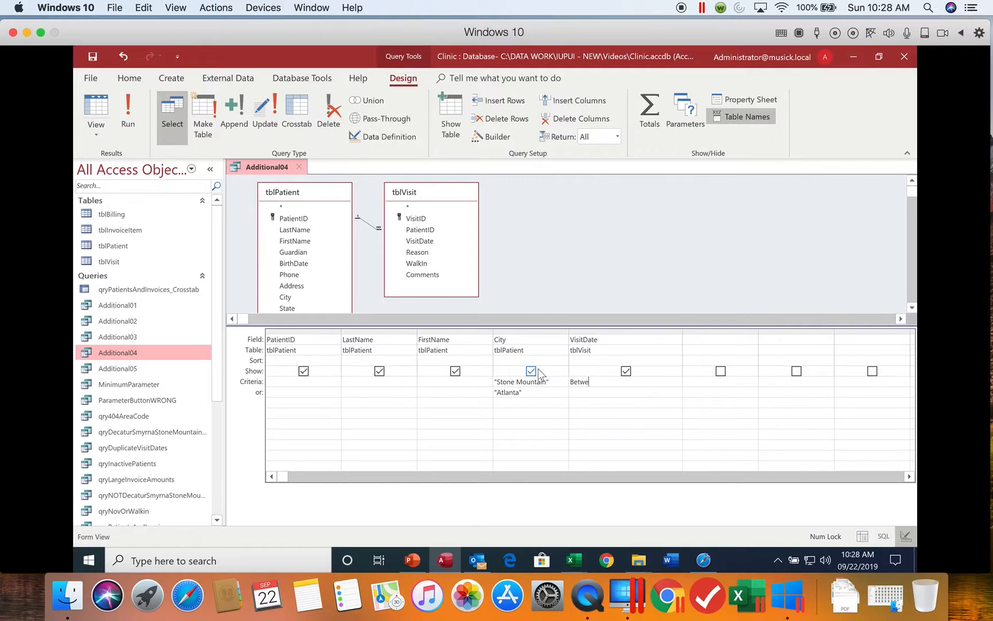
text(en 12/1/202)
key(BackSpace)
text(20 and 1/31/2021)
key(Return)
drag(683, 329, 692, 329)
drag(713, 336, 713, 335)
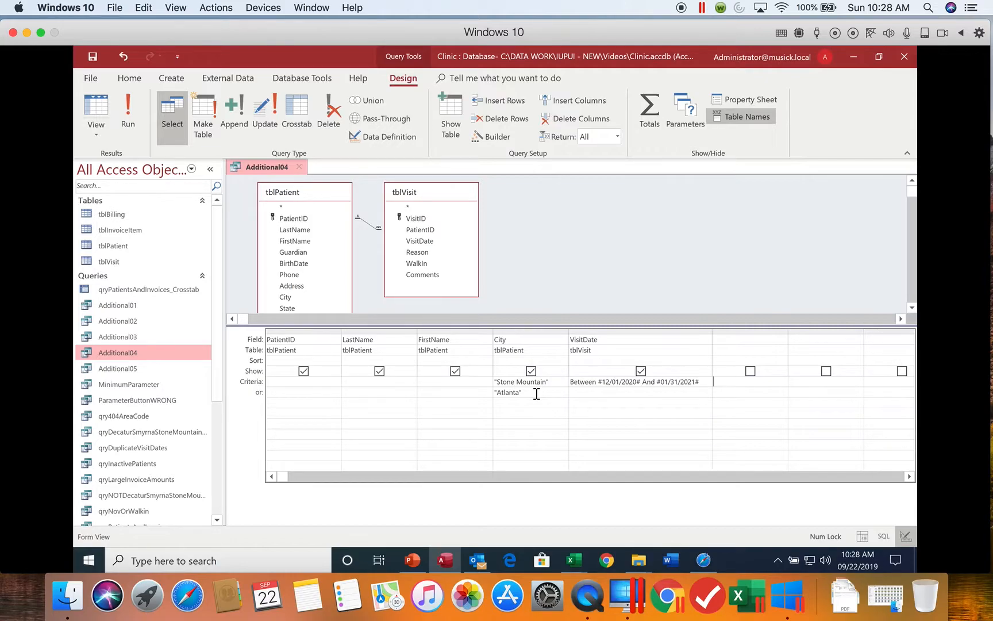
Run the Additional04 query, save it and close it
click(135, 127)
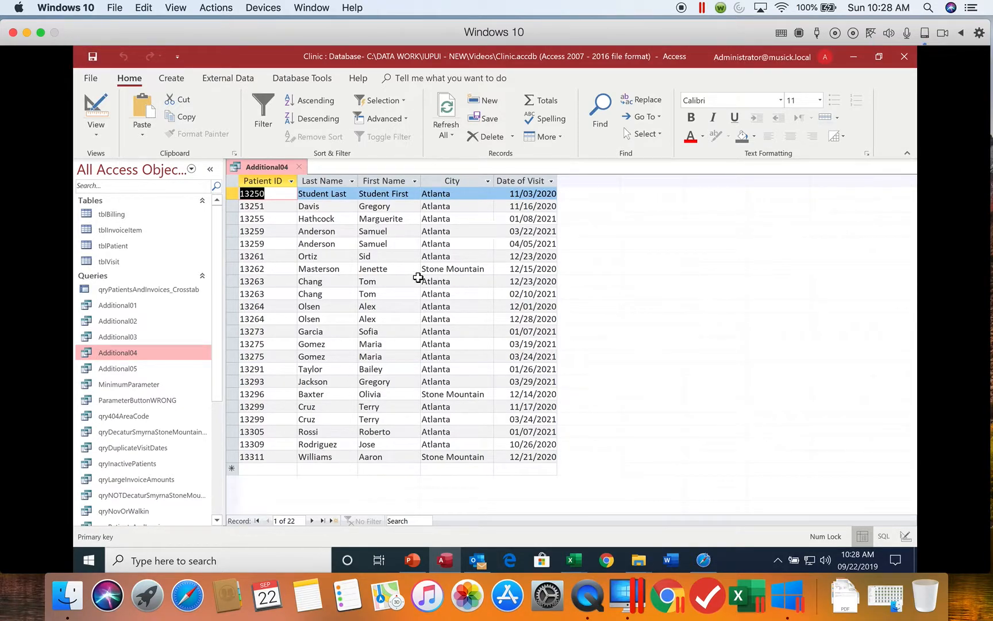
click(298, 167)
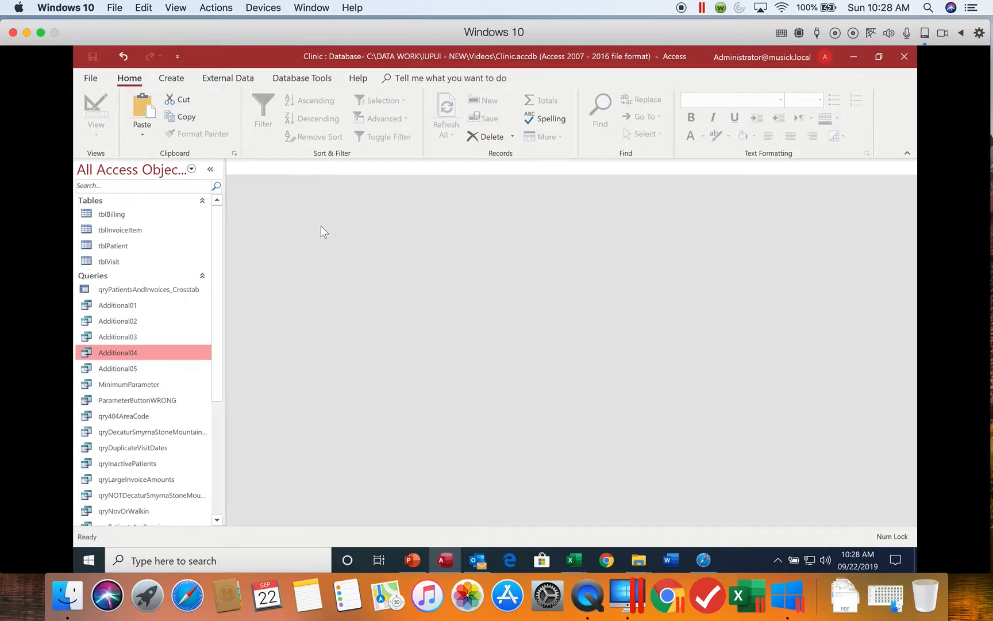
Open the Additional05 query in Design View and switch to the Access Video Headers workbook in Excel to read example 5
double_click(133, 368)
click(87, 99)
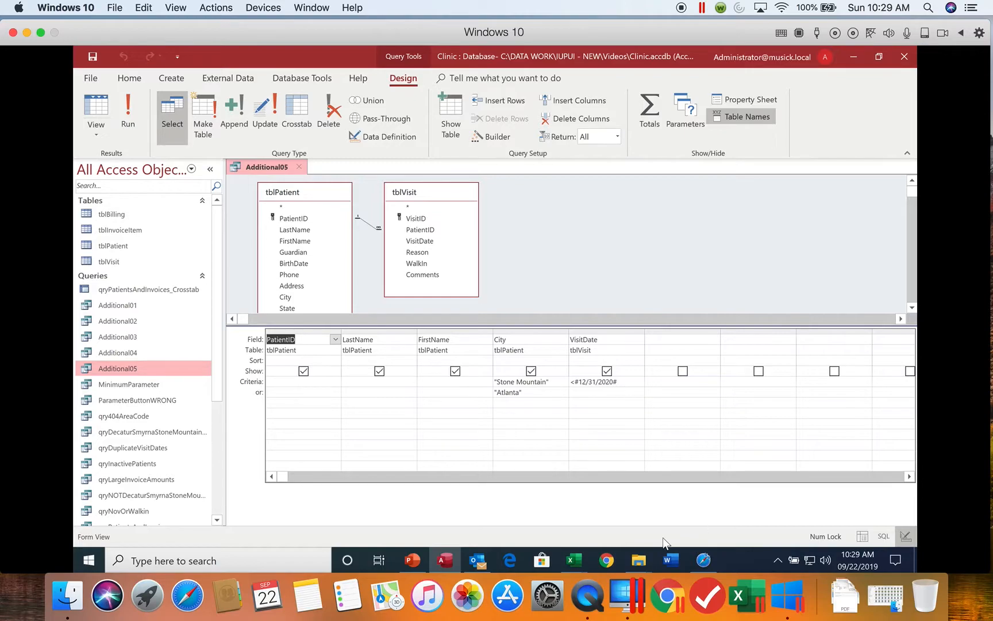
mouse_move(581, 562)
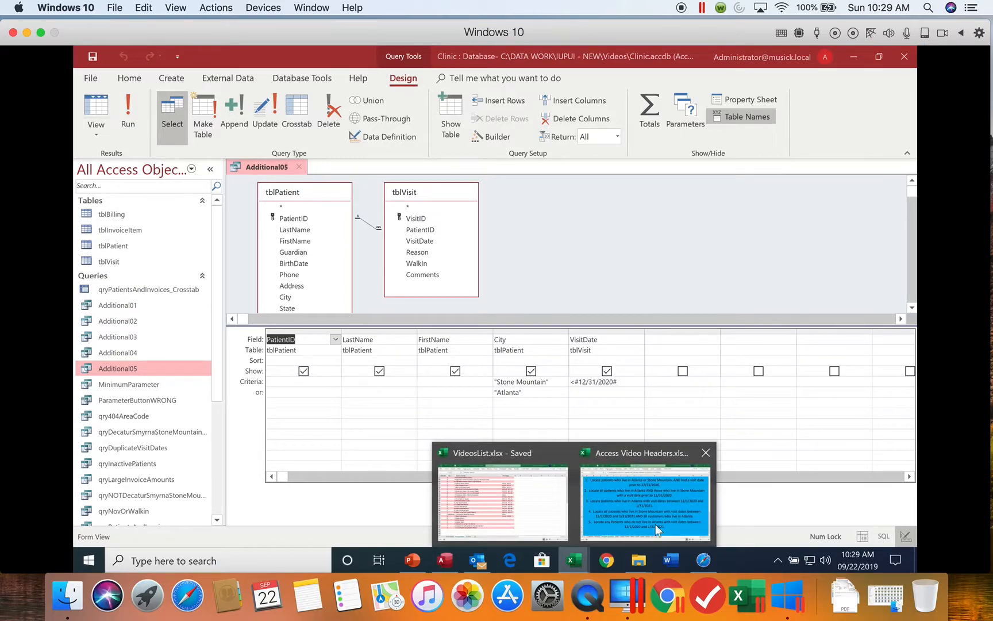
click(647, 536)
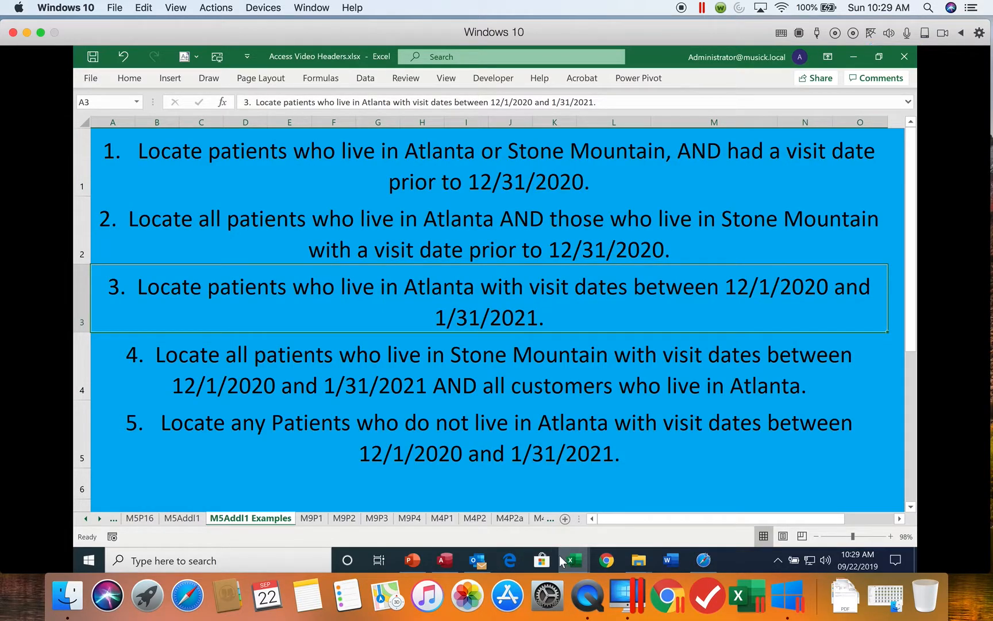
Back in Access, clear the City entry on the or row of Additional05 and set its City criterion to Not "Atlanta"
click(444, 560)
click(508, 393)
key(Delete)
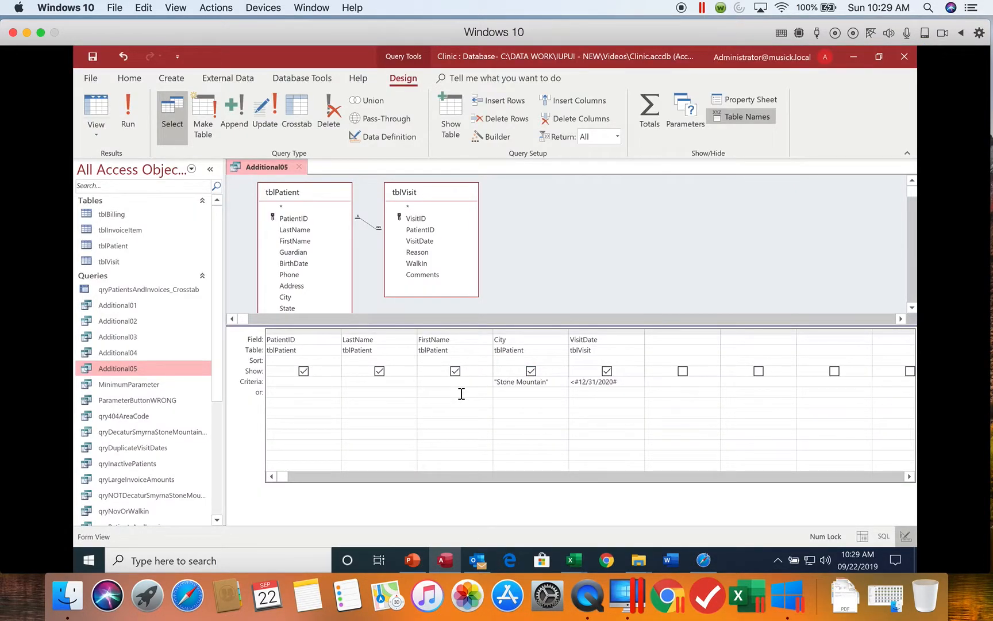
click(561, 383)
drag(558, 384, 475, 382)
text(Not "Atlanta)
Widen the VisitDate column of Additional05, set its criterion to Between 12/1/2020 and 1/31/2021, and run the query
click(633, 382)
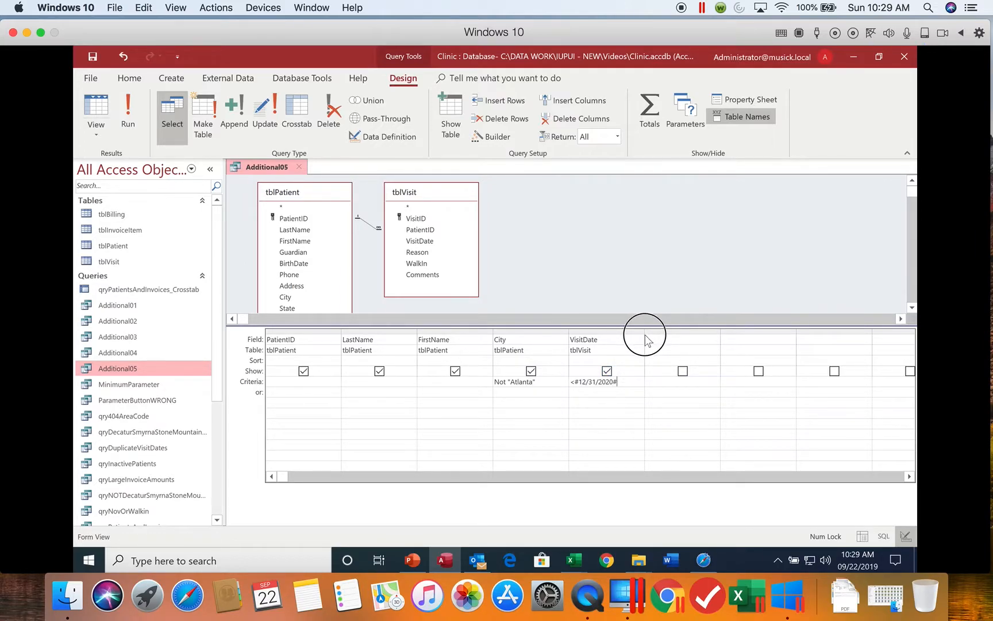
drag(645, 333, 708, 339)
drag(588, 383, 532, 378)
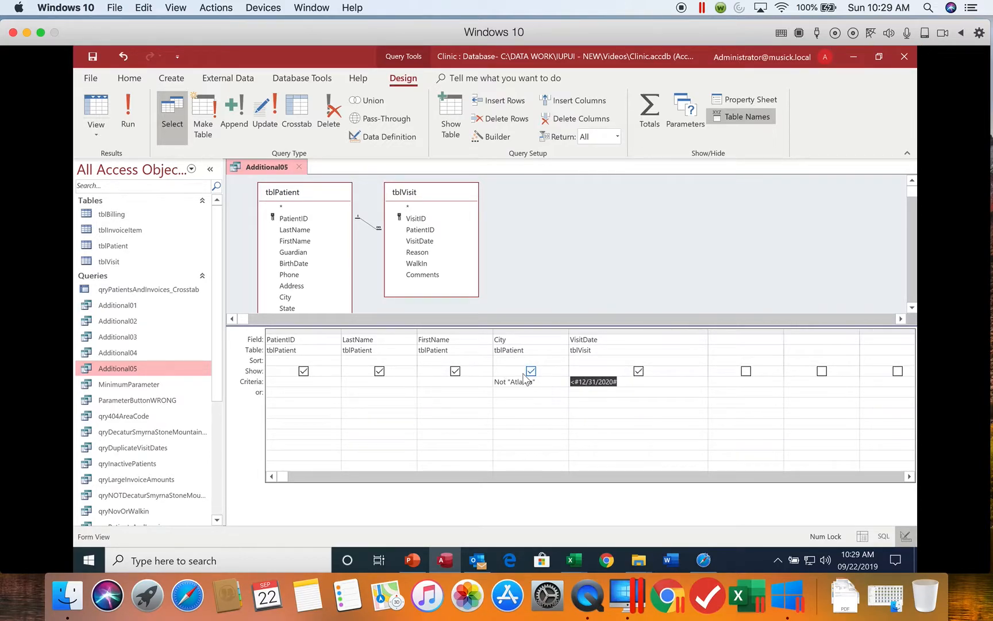
text(Between 12/1/2)
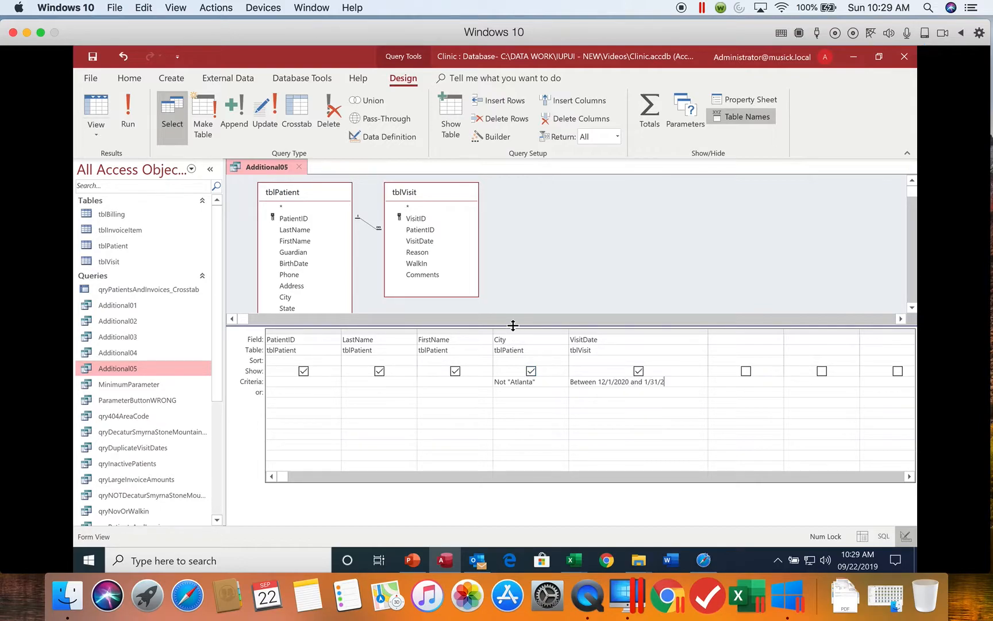
text(020 and 1/31/2021)
key(Tab)
click(131, 114)
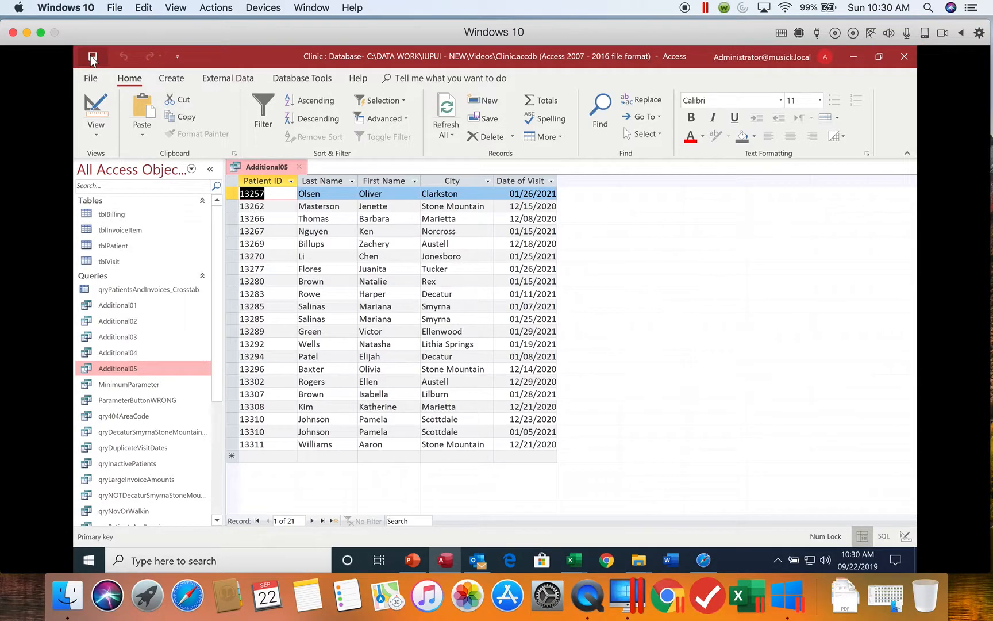
Select the queries Additional01 through Additional05 in the object list and open Additional01 in Datasheet View
click(148, 304)
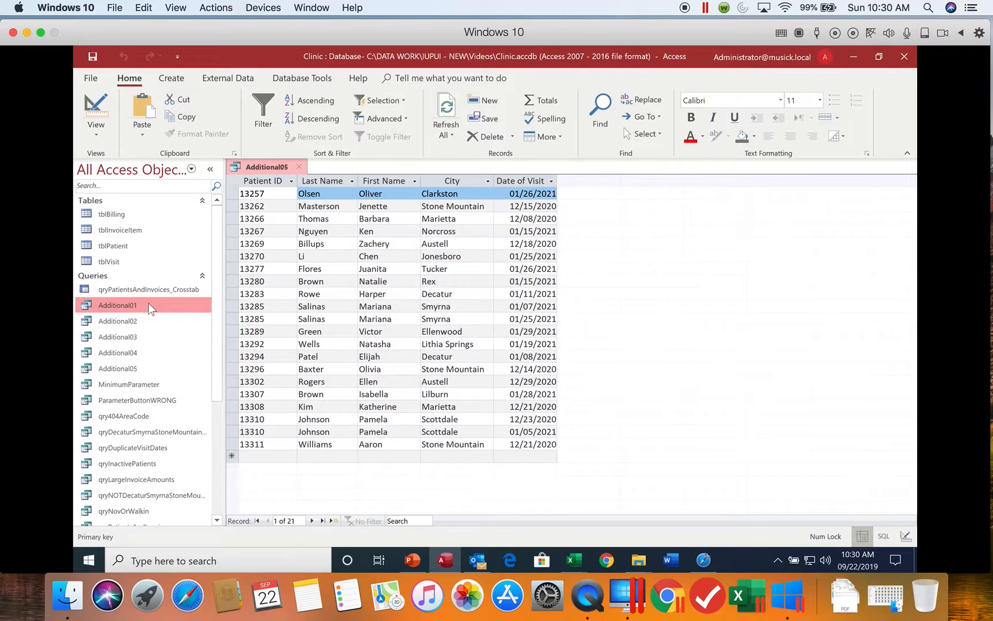
click(138, 305)
shift+click(135, 371)
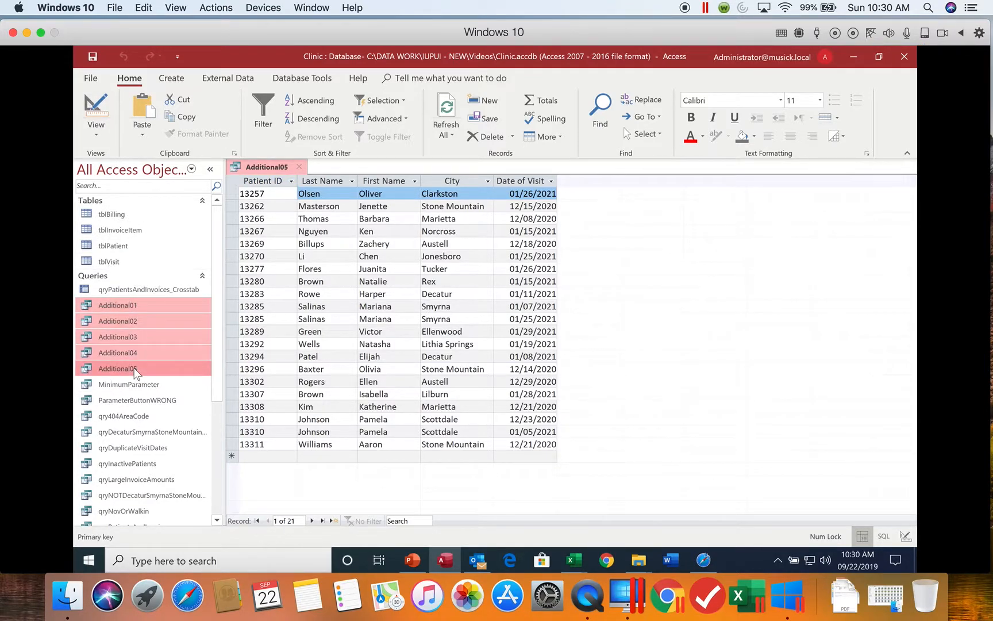
right_click(128, 305)
click(144, 314)
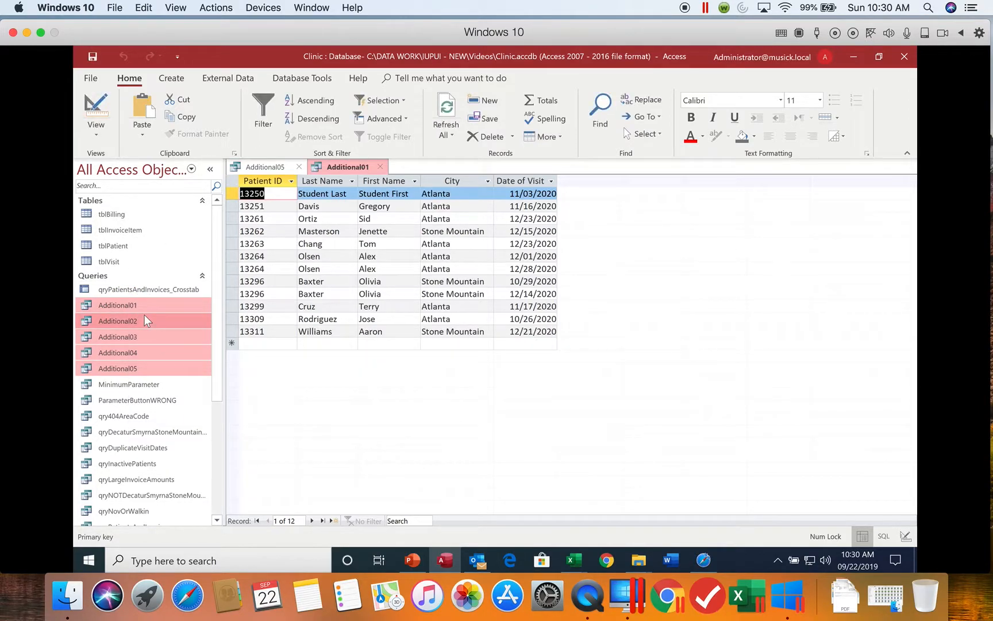
Open the queries Additional02, Additional03 and Additional04 one after another in Datasheet View
click(163, 319)
right_click(163, 319)
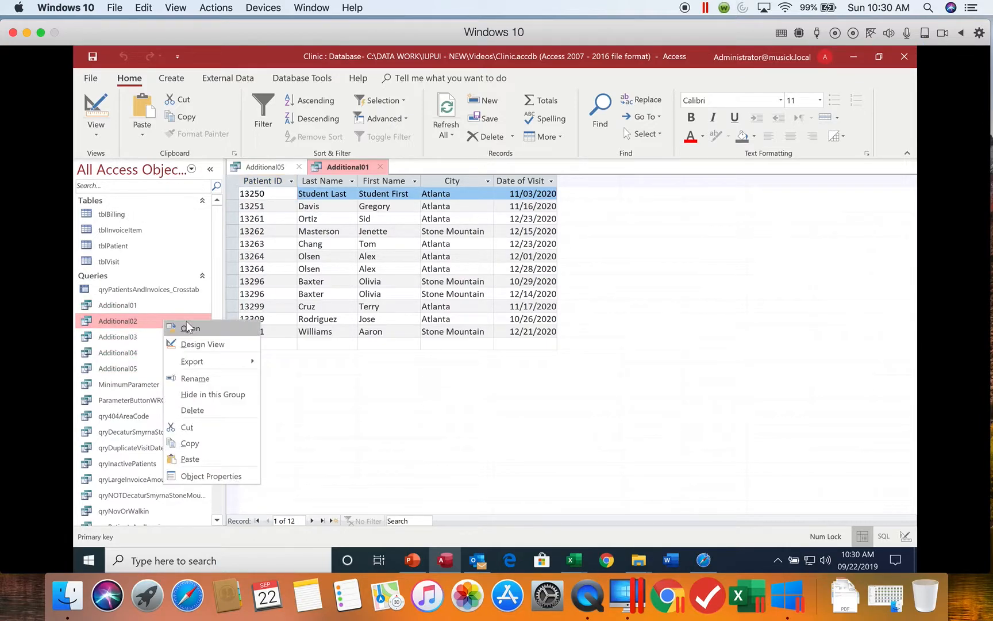
click(187, 325)
right_click(160, 336)
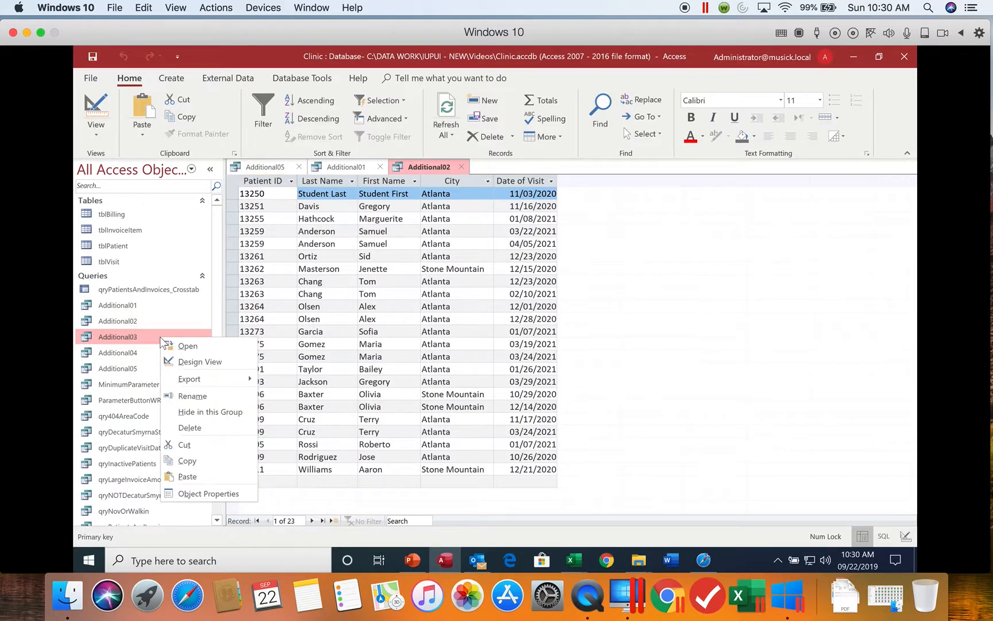
click(190, 345)
click(163, 356)
right_click(164, 355)
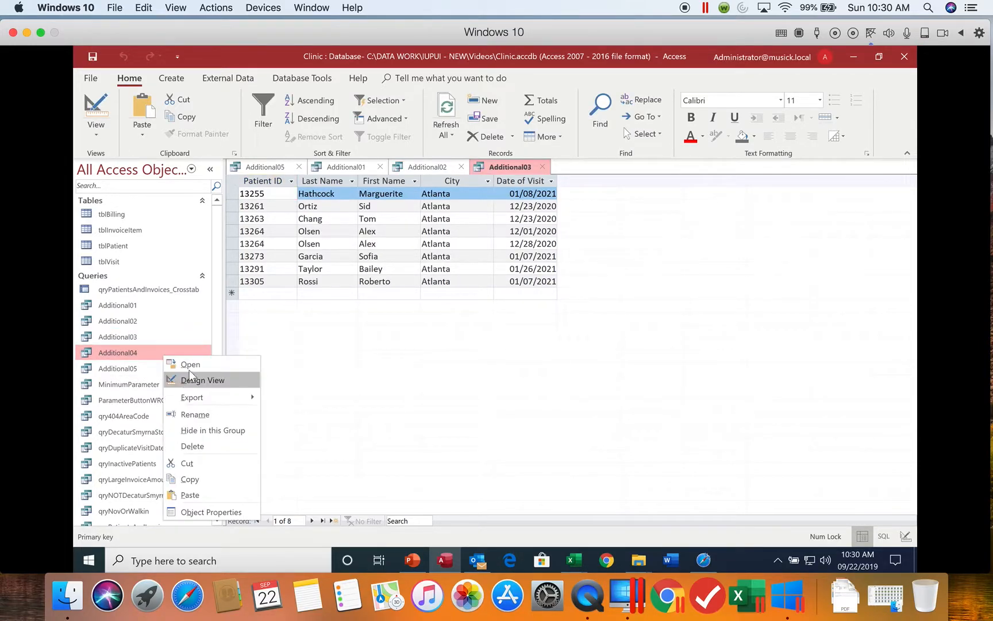
click(190, 365)
Review the criteria of Additional01 and Additional02 in Design View, widening the City column of Additional01 to read its full criterion
click(356, 165)
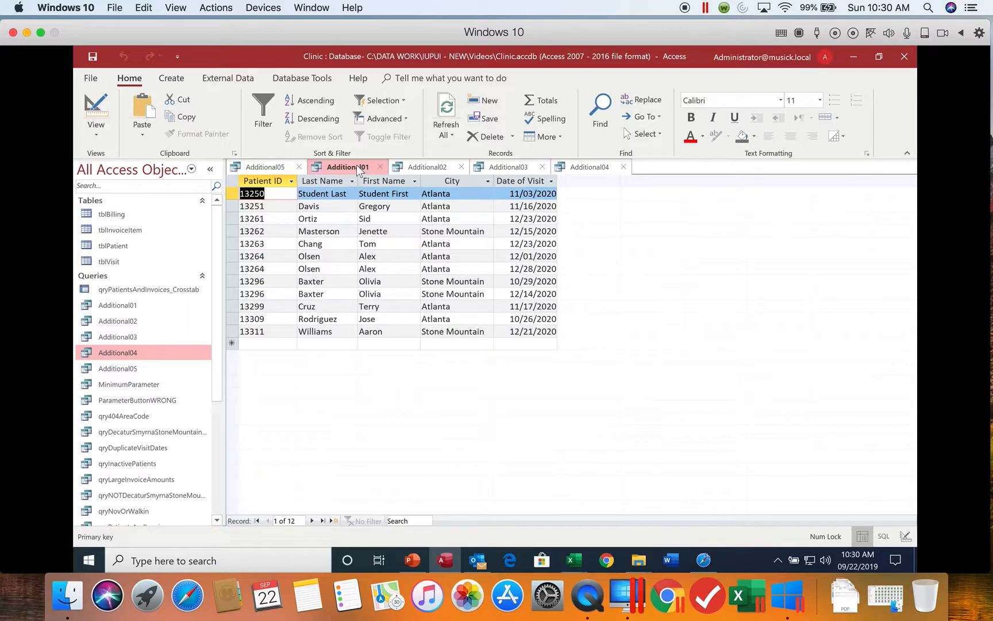
click(96, 108)
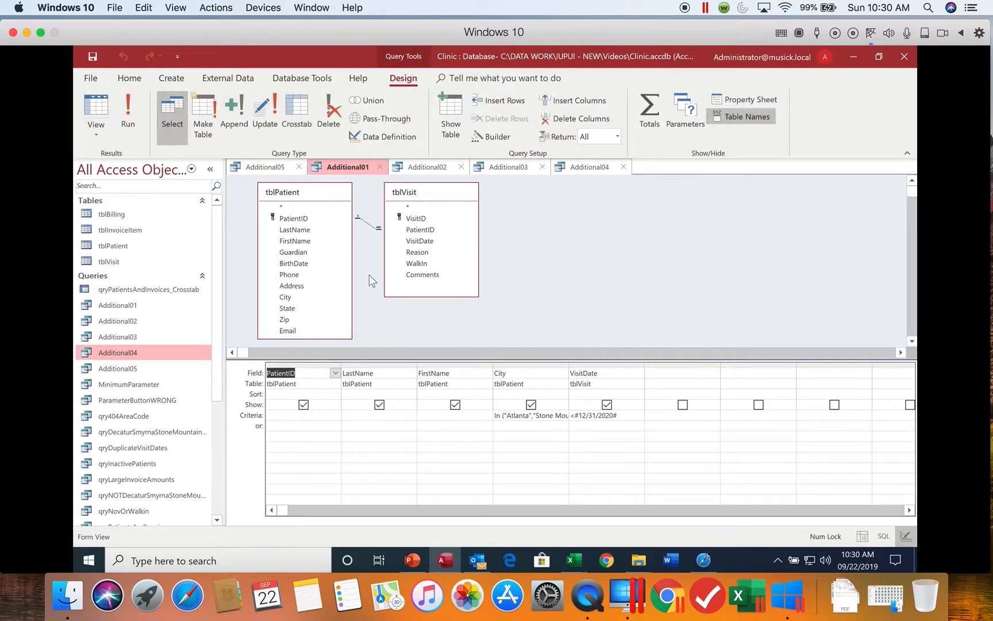
click(569, 365)
drag(569, 365, 608, 356)
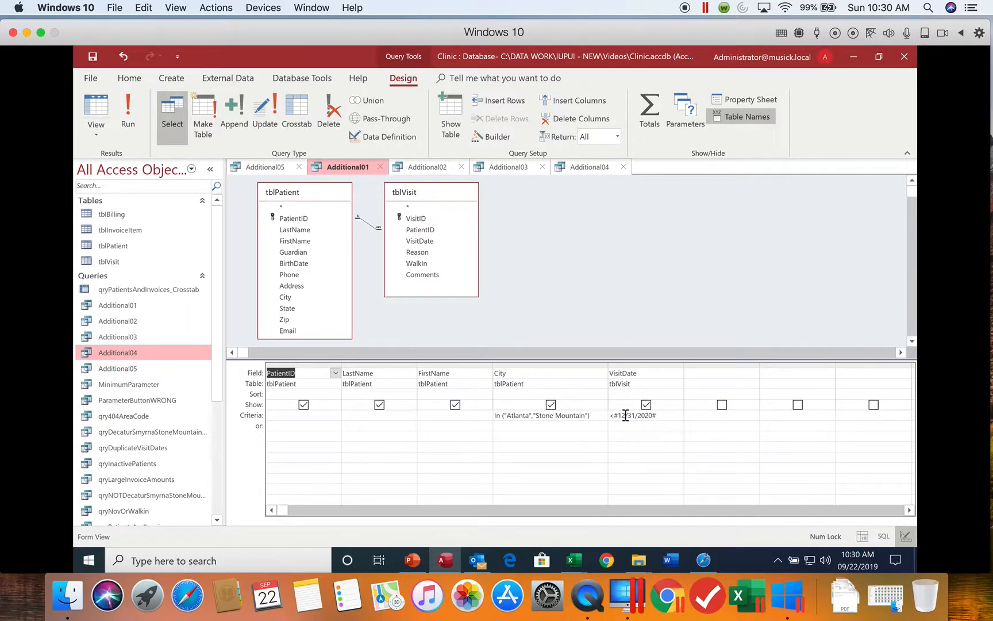
click(432, 163)
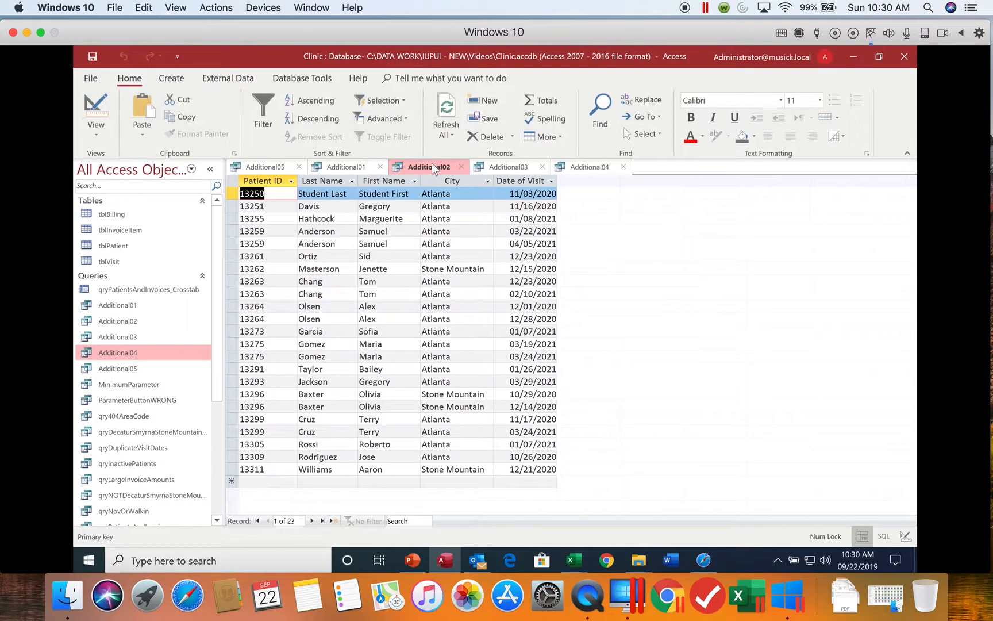
click(96, 110)
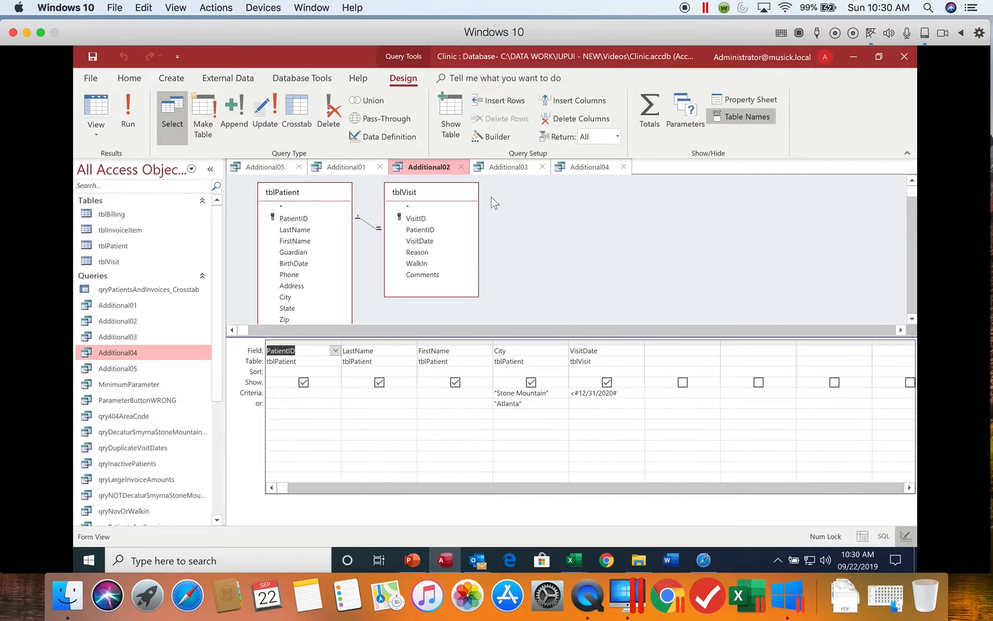
Switch Additional03 to Design View and widen its VisitDate column to review the full date-range criterion
click(514, 166)
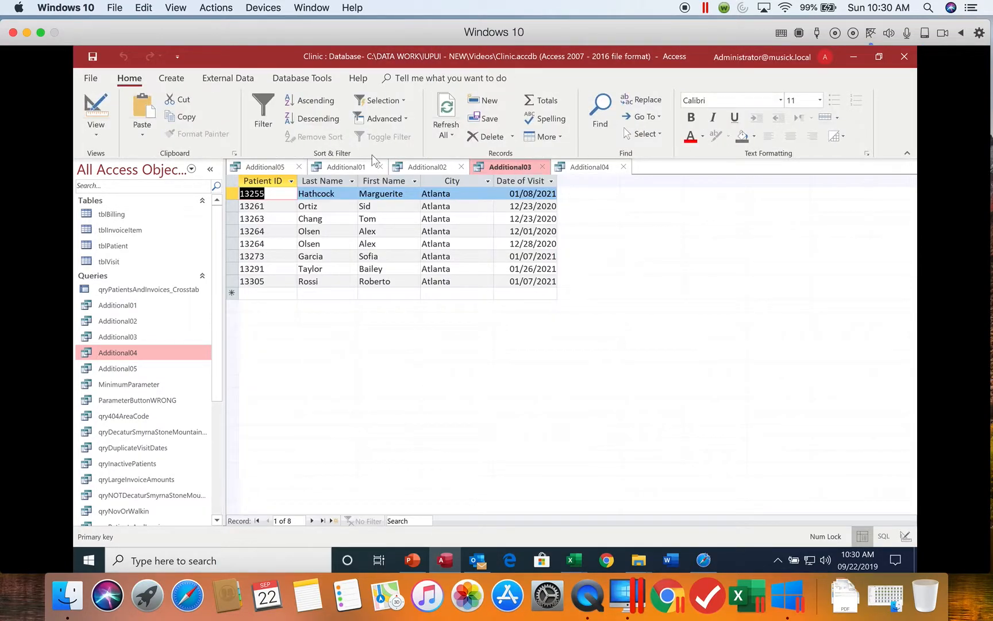
click(97, 106)
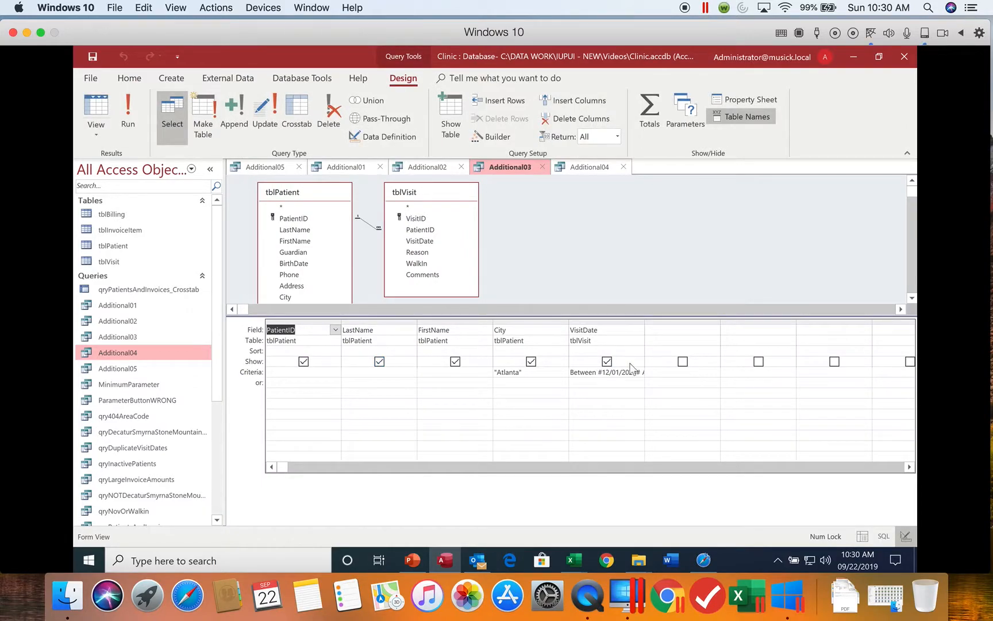
click(645, 323)
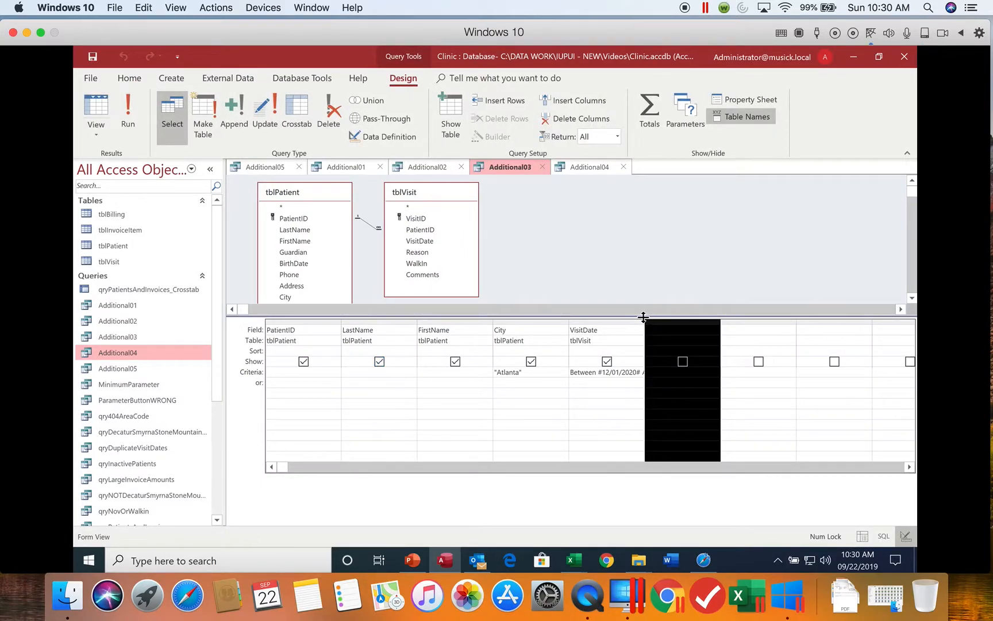
drag(643, 320, 712, 321)
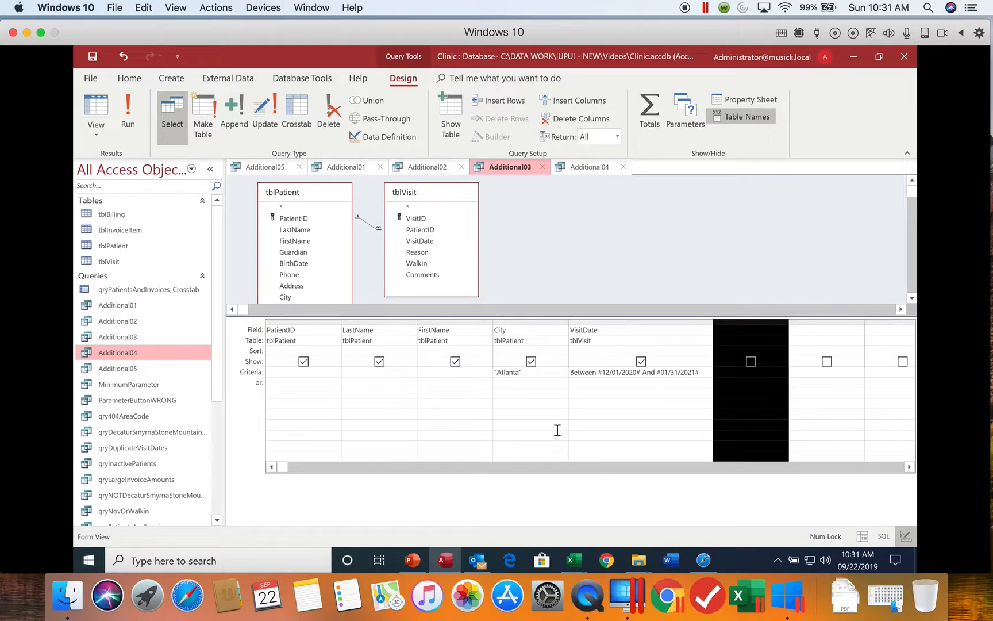
Review the Additional04 criteria in Design View with the VisitDate column widened, and switch Additional05 to Design View
click(592, 167)
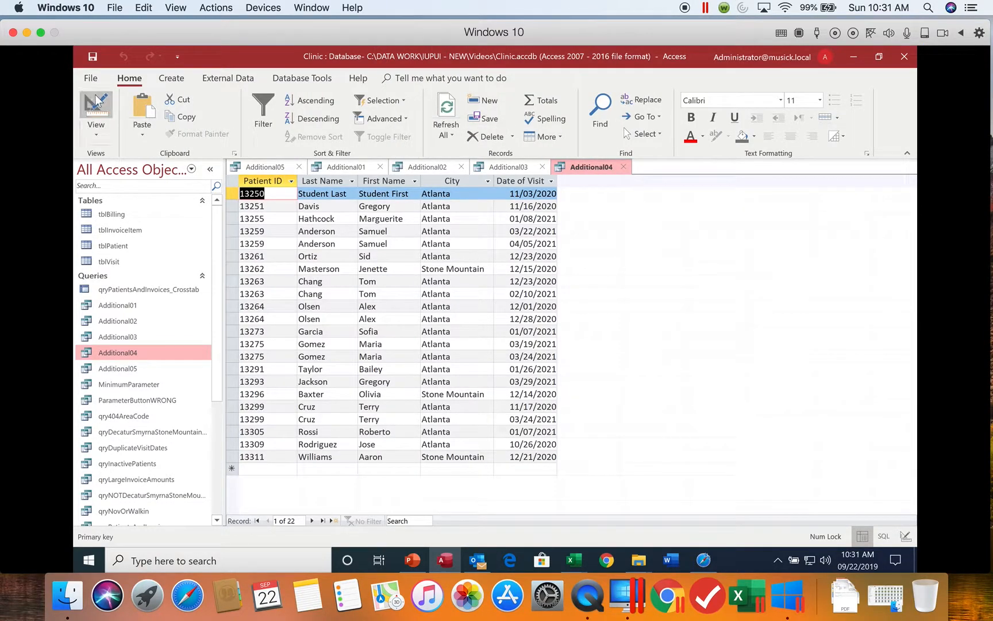
click(96, 112)
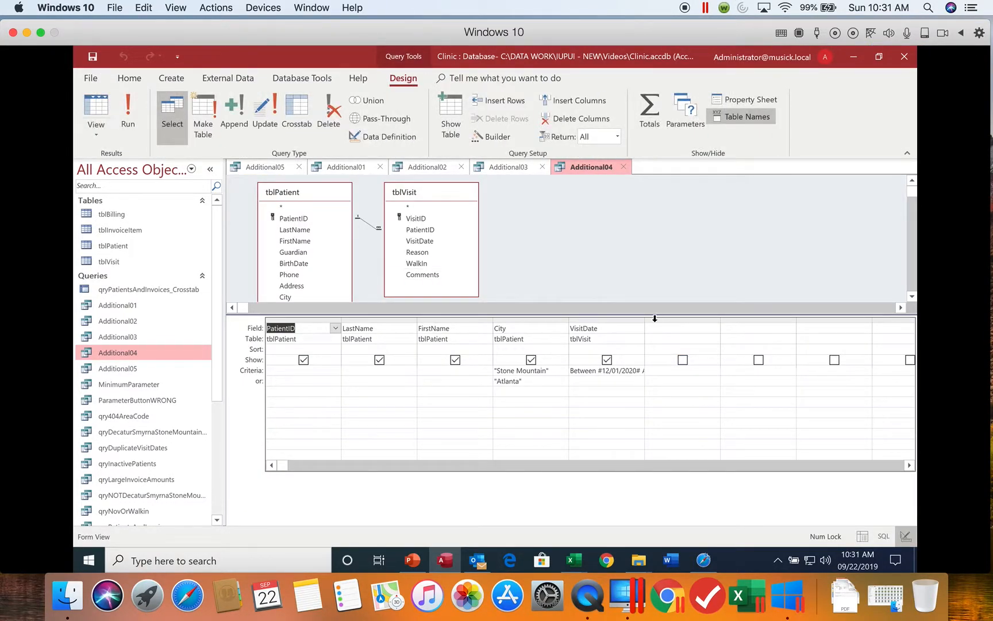
drag(645, 320, 704, 311)
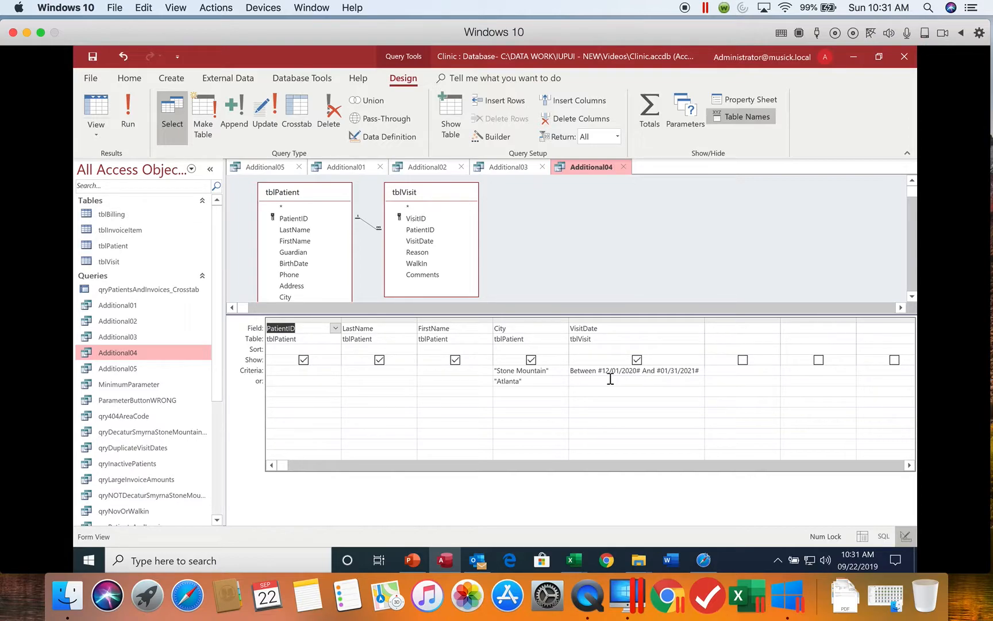
click(267, 166)
click(101, 92)
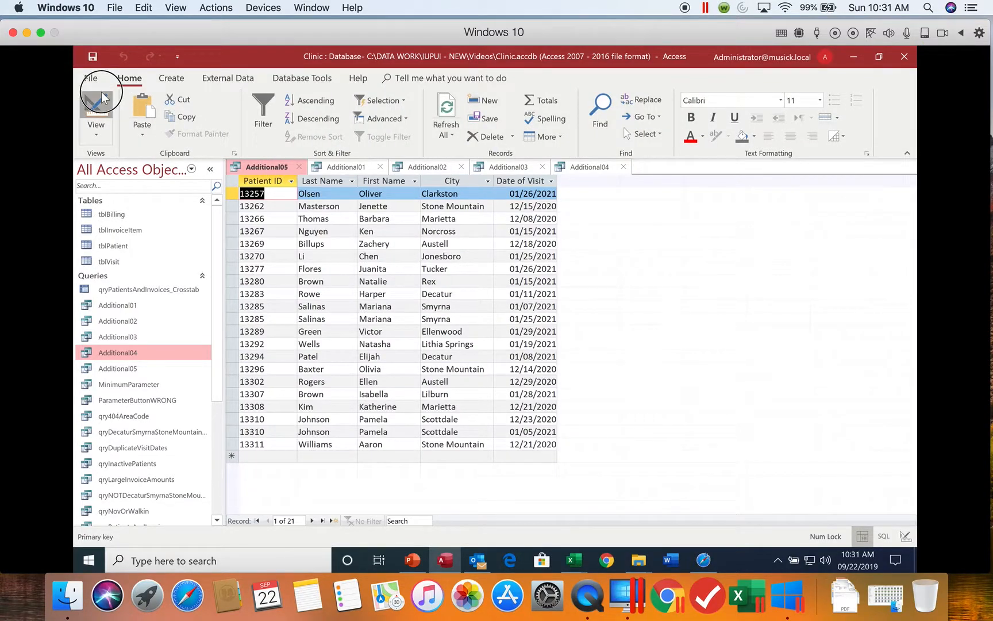